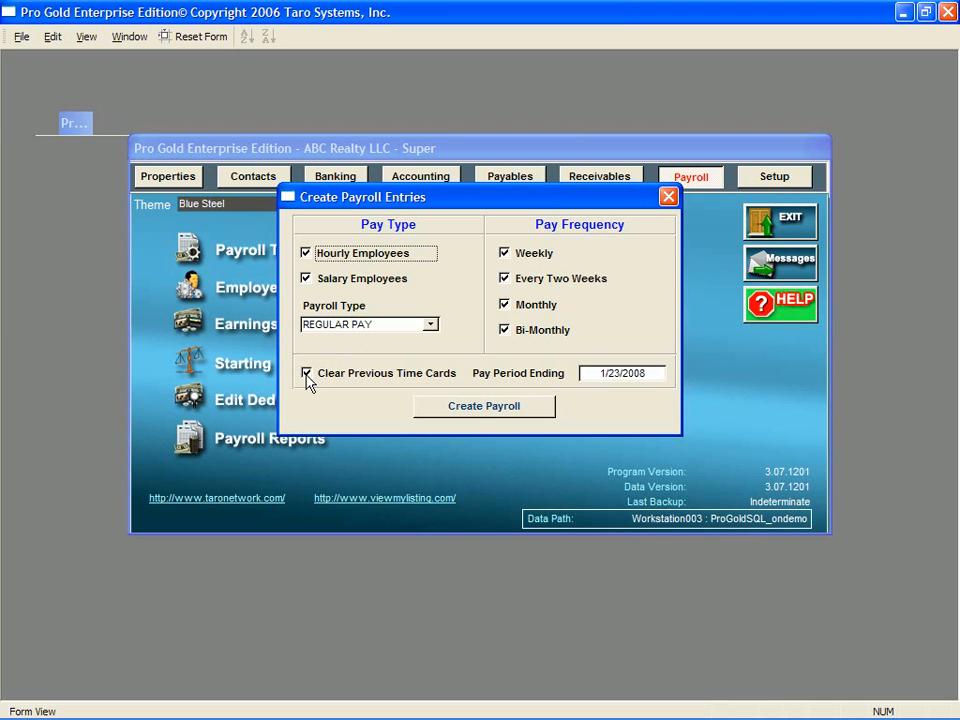
# - Create regular-pay payroll entries for hourly and salary employees with the pay period ending 1/23/2008, clearing previous time cards
pyautogui.moveTo(588, 373); pyautogui.dragTo(672, 380)
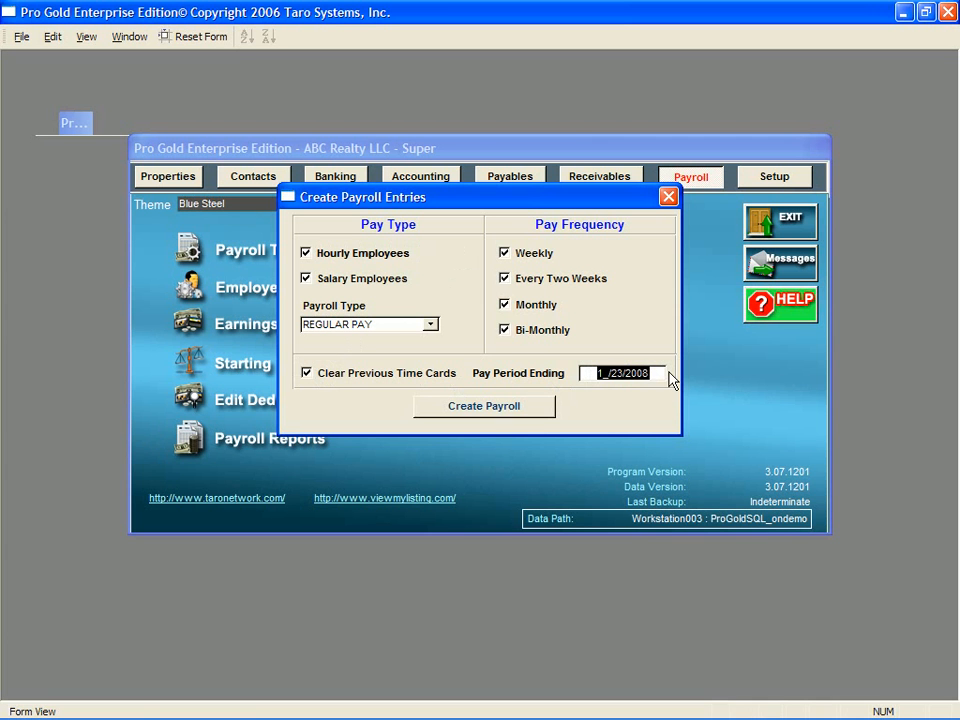
pyautogui.click(655, 373)
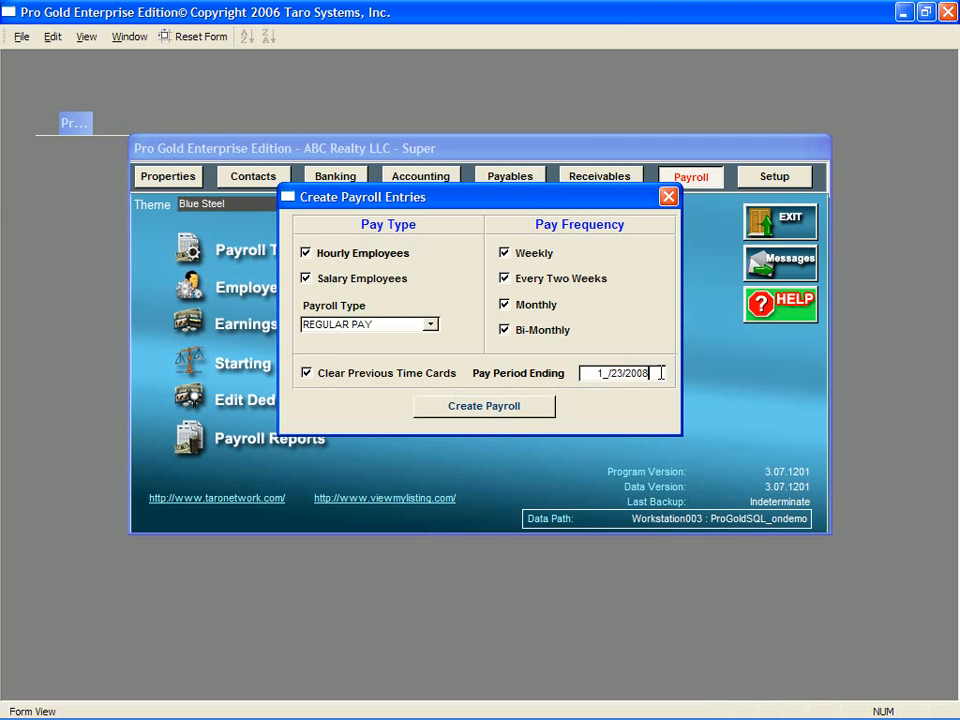
pyautogui.click(476, 410)
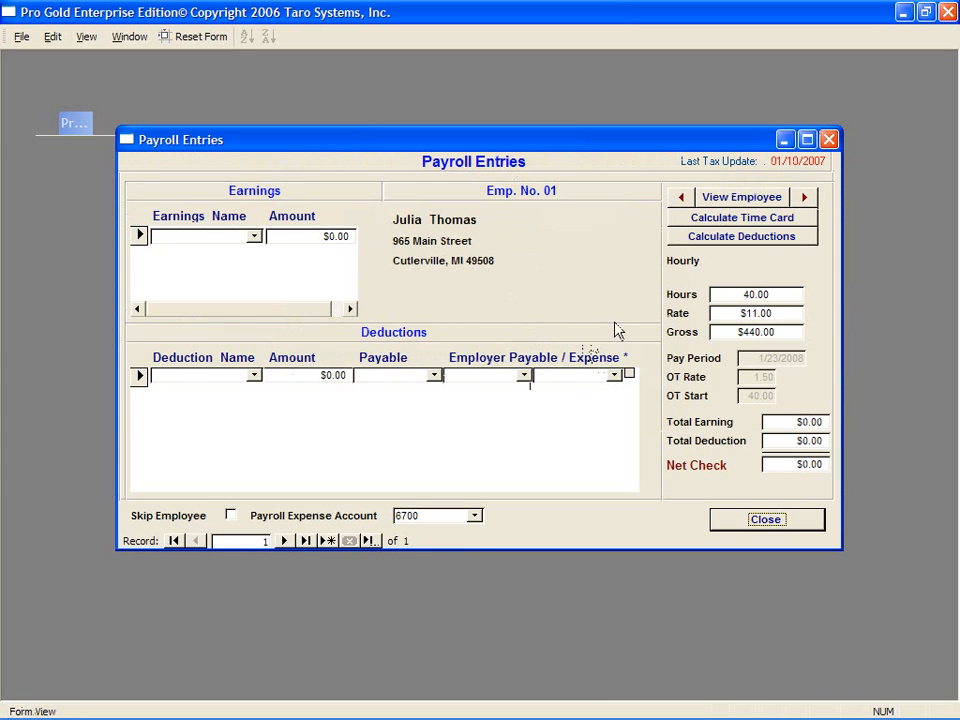
# - Calculate the hourly employee's time card, set the hours to 42, and recalculate the pay
pyautogui.click(768, 220)
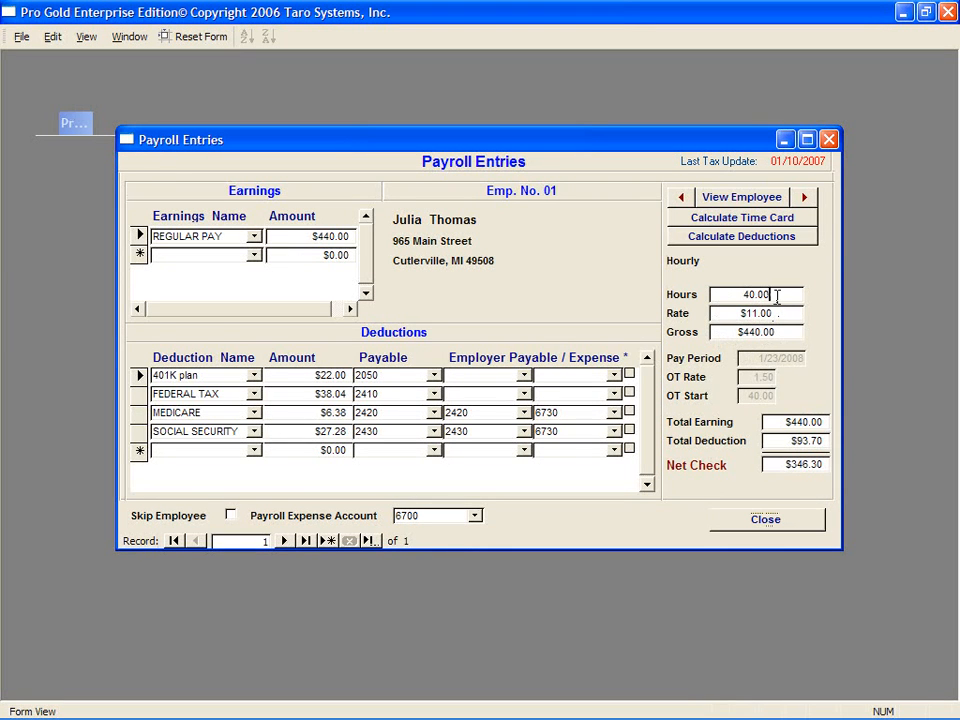
pyautogui.click(726, 293)
pyautogui.write('42')
pyautogui.press('Return')
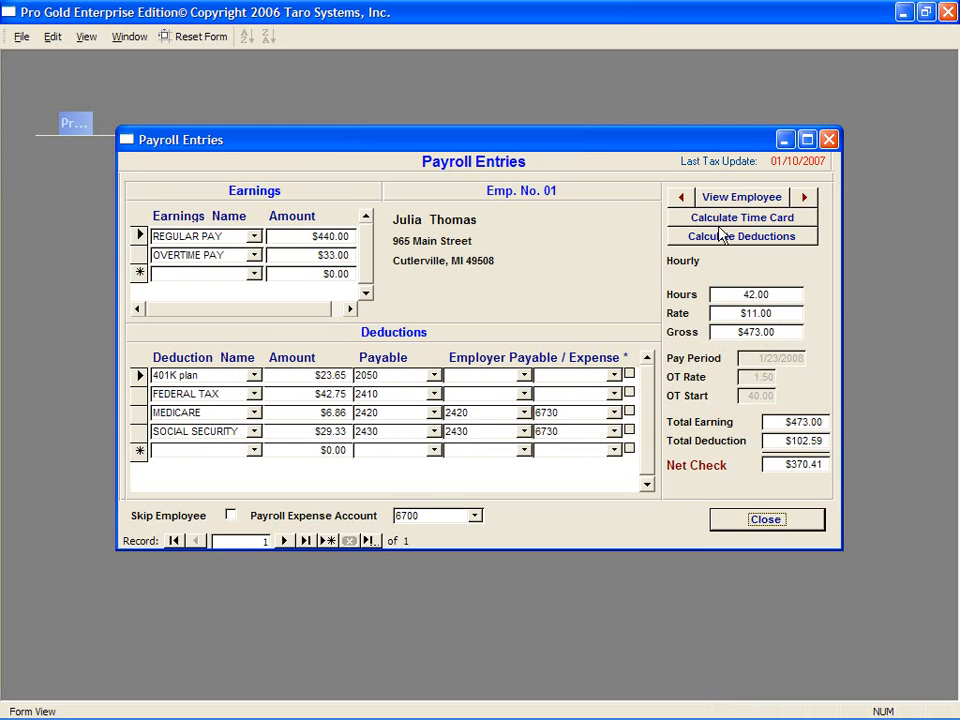
# - Calculate the time card for the salaried employee and finish the payroll entries
pyautogui.click(804, 198)
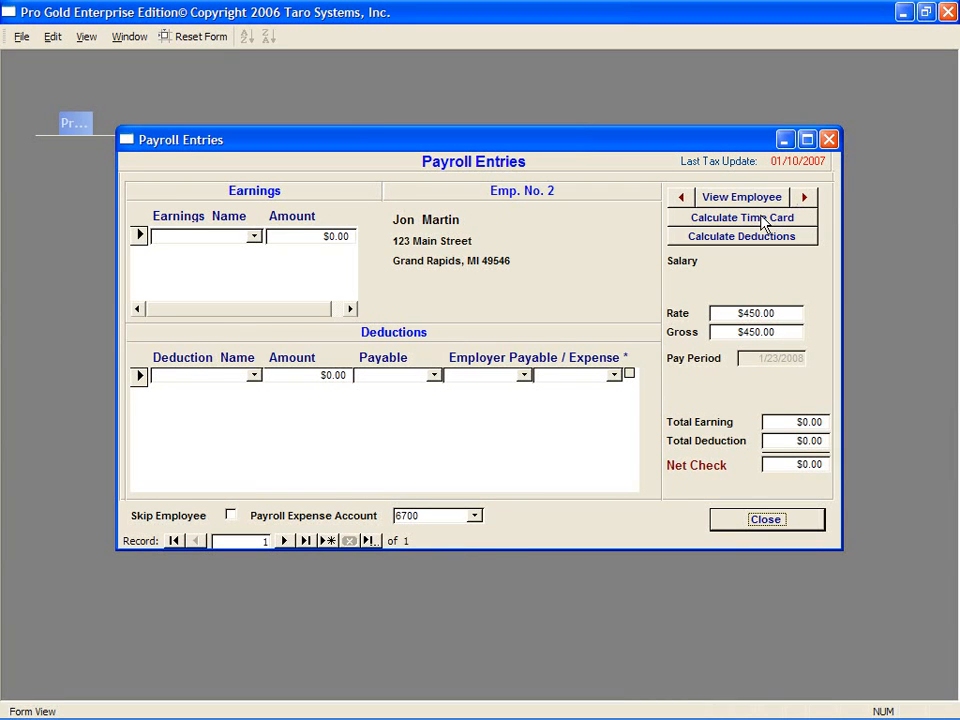
pyautogui.click(762, 218)
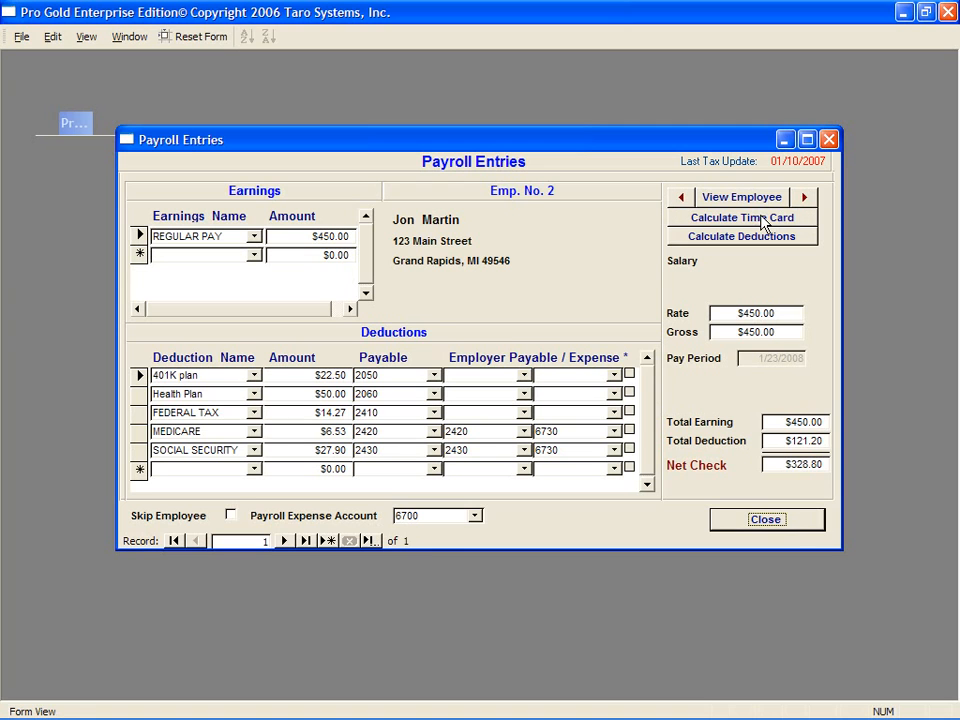
pyautogui.click(231, 517)
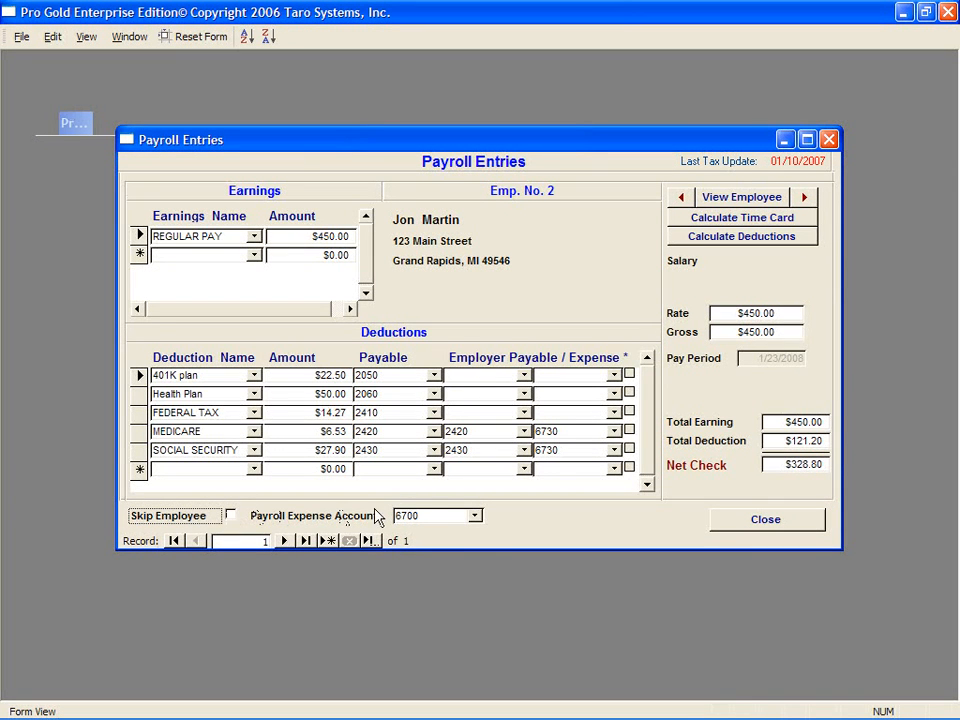
pyautogui.click(766, 520)
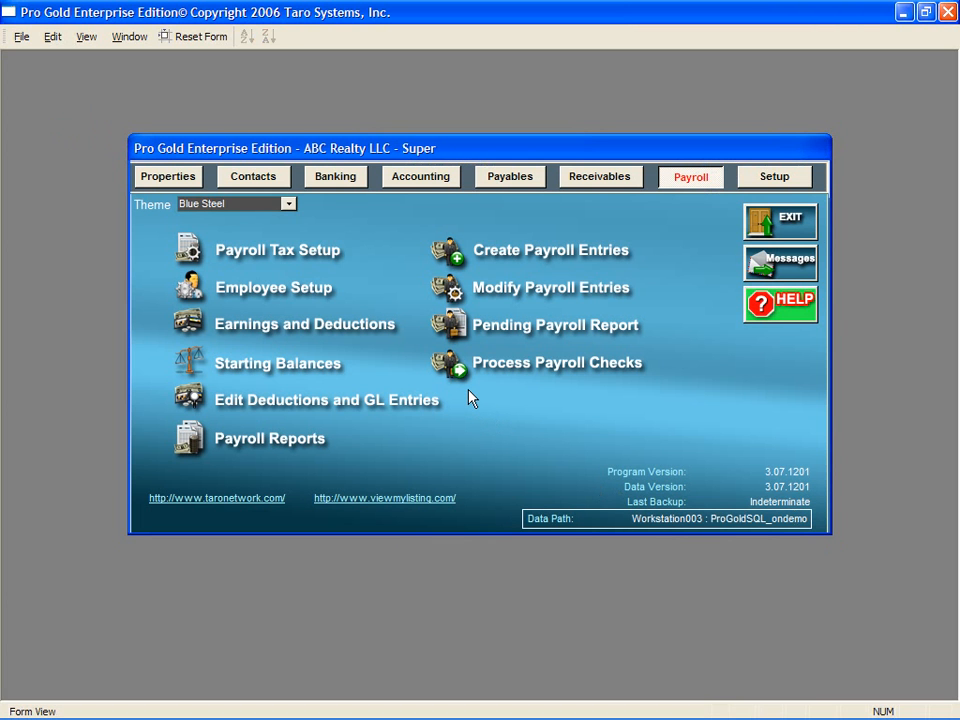
# - Review the saved payroll entries in Modify Payroll Entries and examine the Pending Payroll Report
pyautogui.click(449, 287)
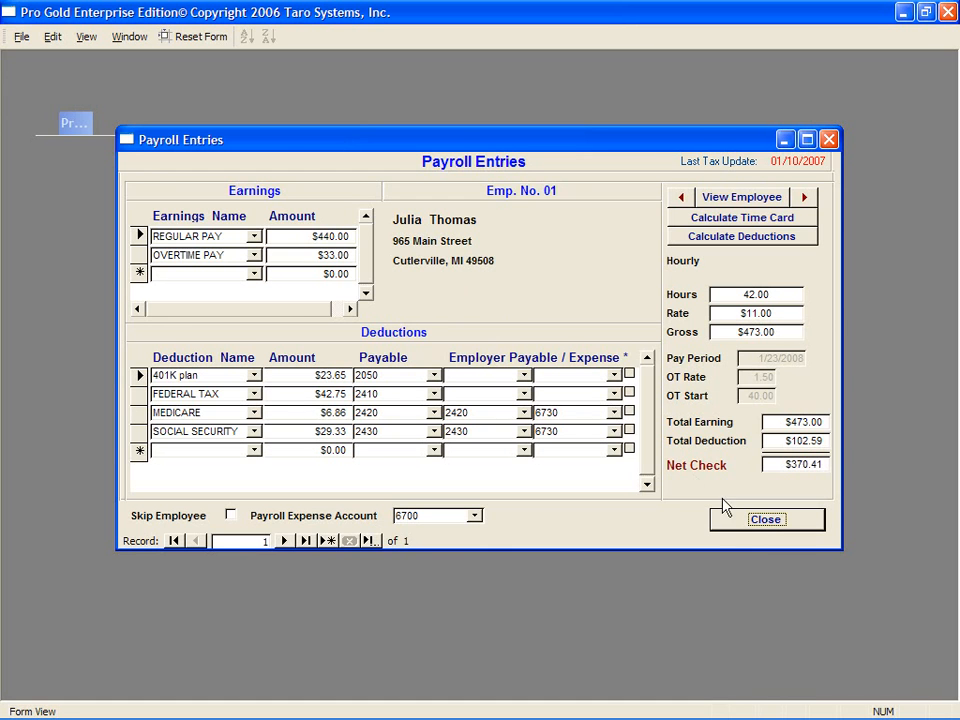
pyautogui.click(766, 521)
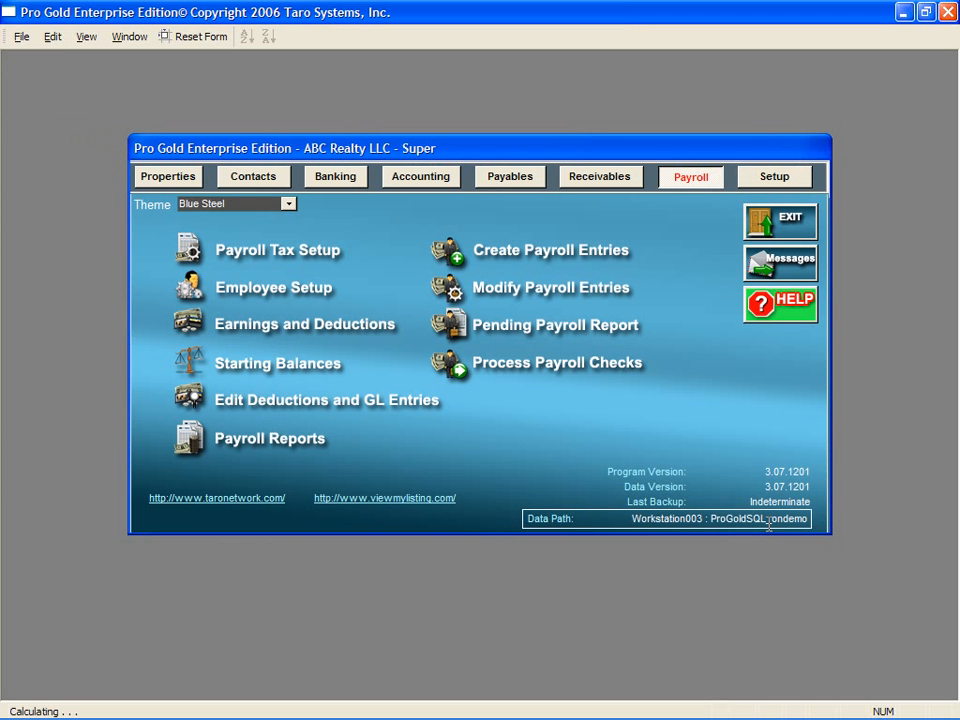
pyautogui.click(455, 322)
pyautogui.click(461, 326)
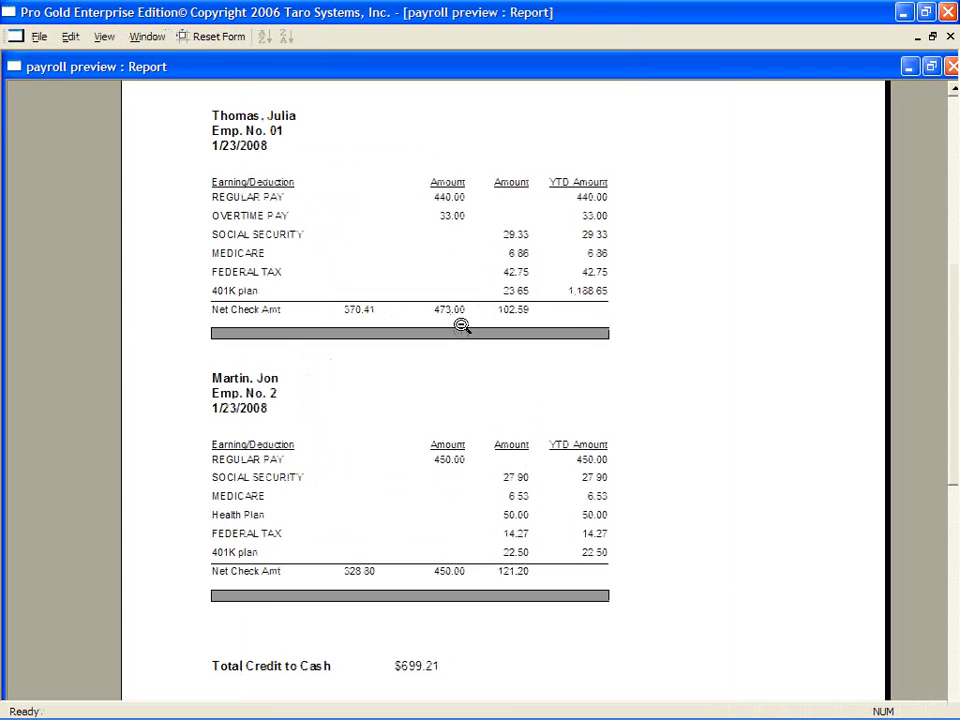
pyautogui.scroll(1, 455, 393)
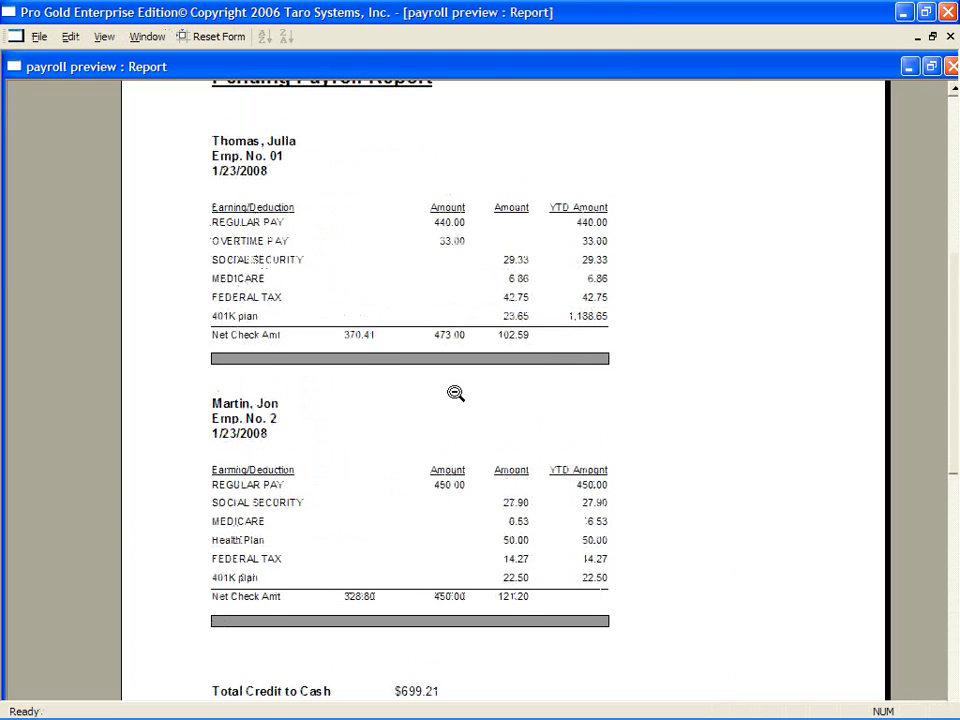
pyautogui.scroll(1, 455, 393)
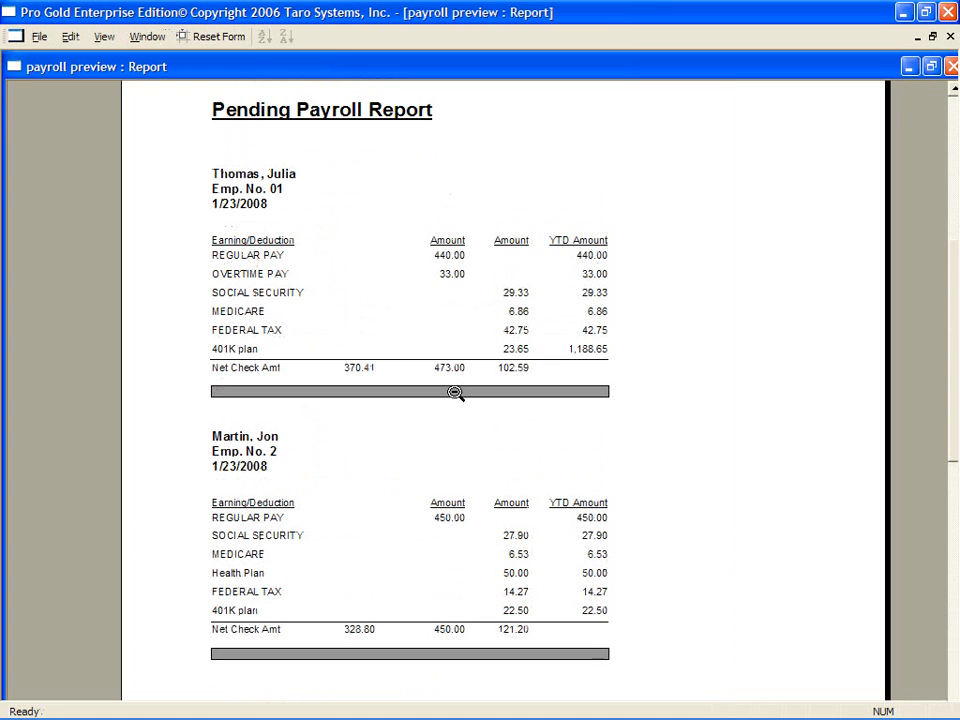
pyautogui.press('Escape')
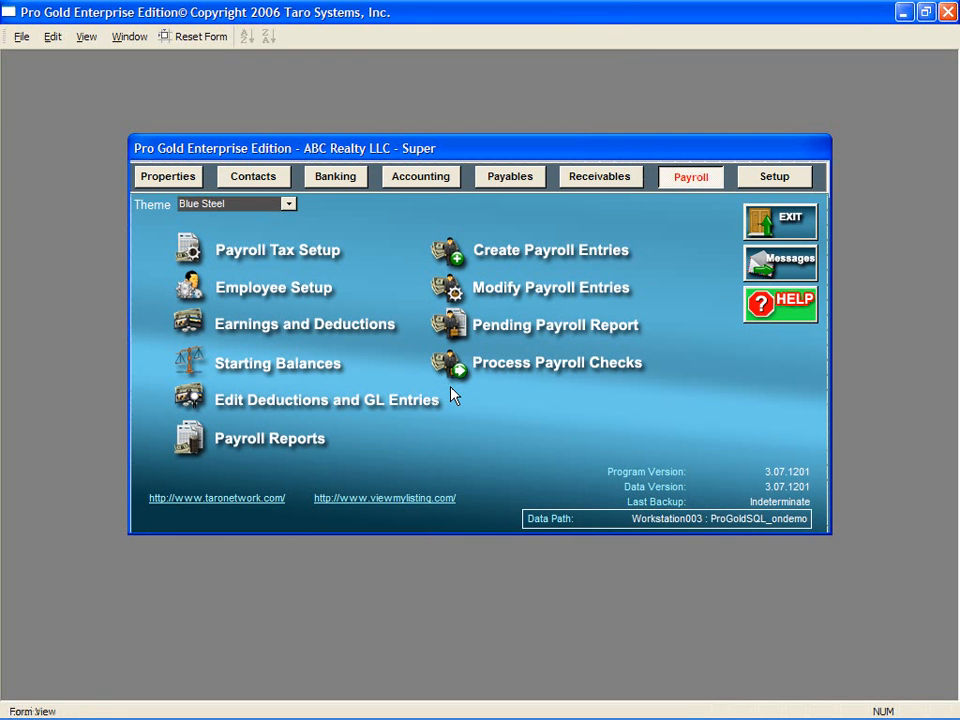
# - Process the payroll checks with post date 1/23/2008, starting at check number 112, without creating deduction checks
pyautogui.click(455, 372)
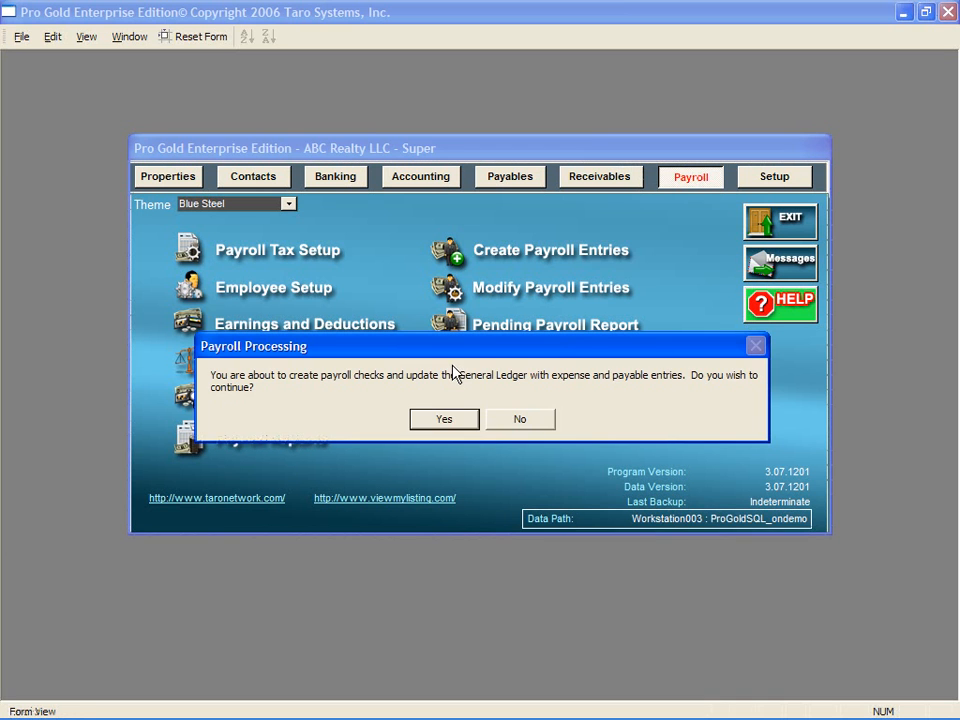
pyautogui.click(462, 421)
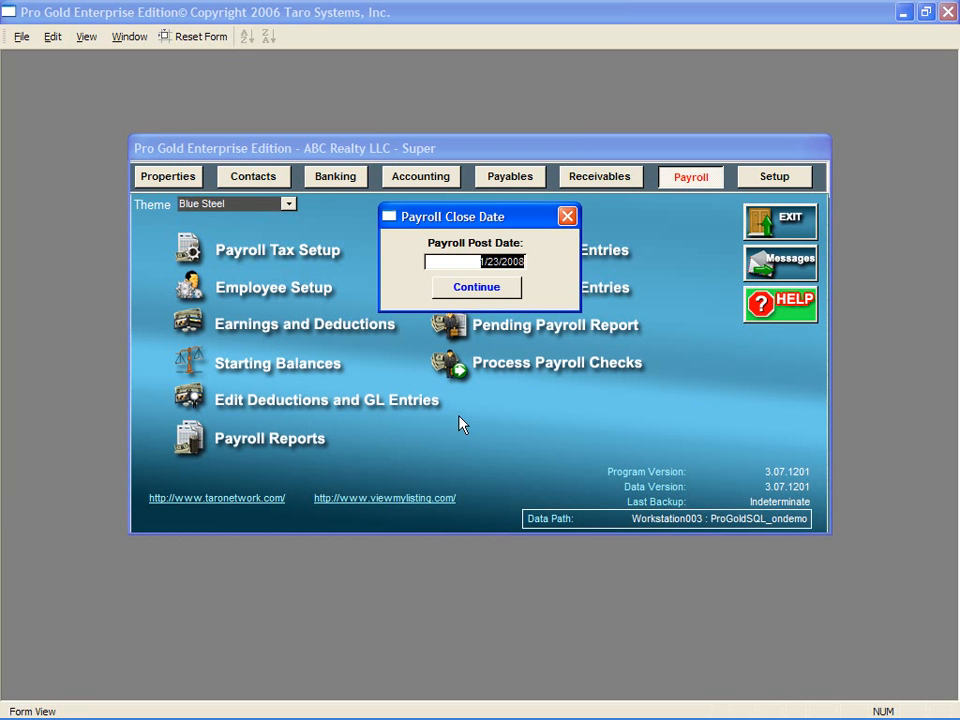
pyautogui.click(488, 290)
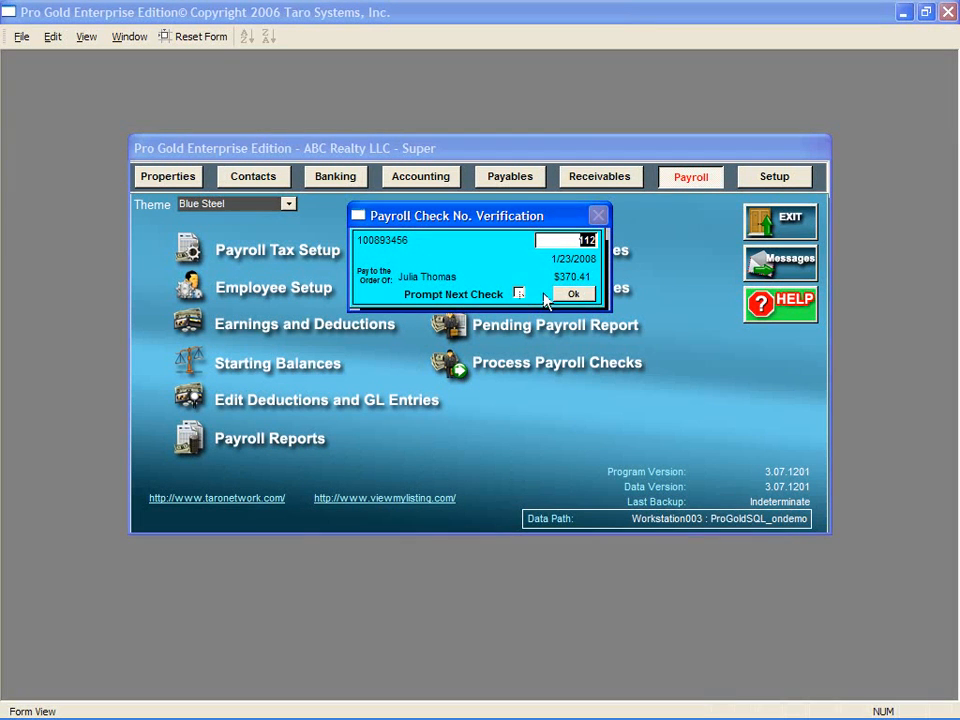
pyautogui.click(582, 296)
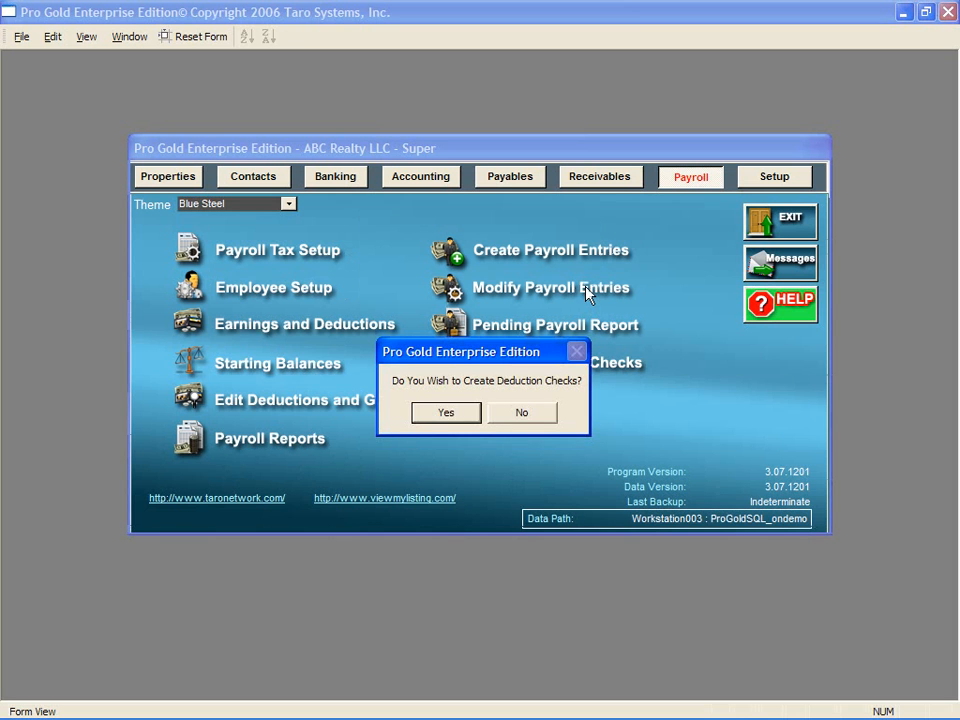
pyautogui.click(541, 418)
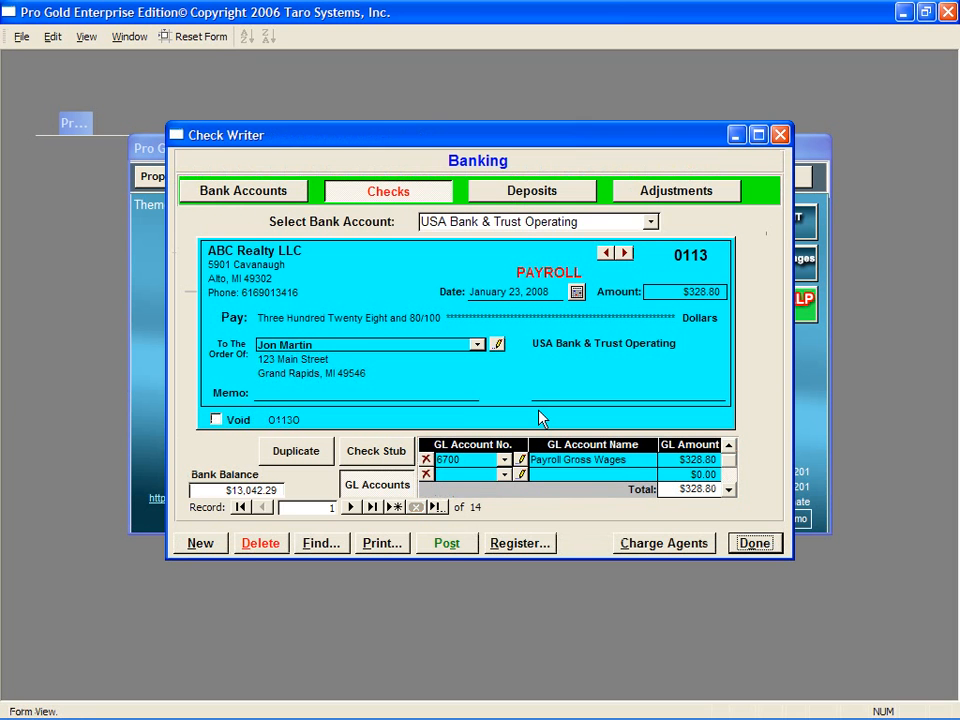
# - Bring up payroll check 0112 and examine the print choices for a check number range and the current check
pyautogui.click(608, 253)
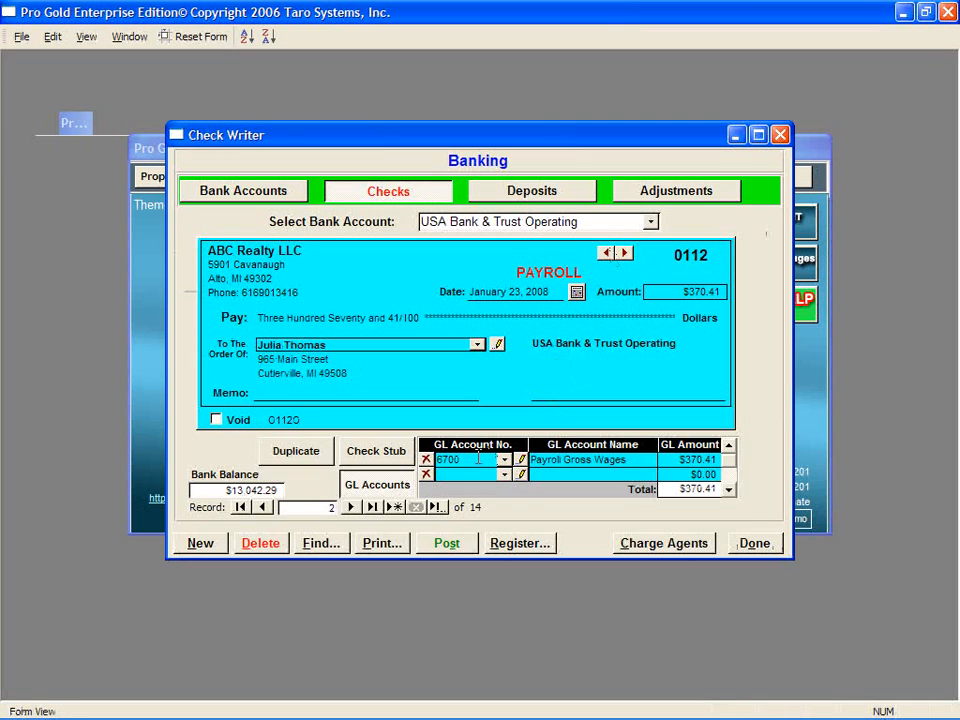
pyautogui.click(396, 543)
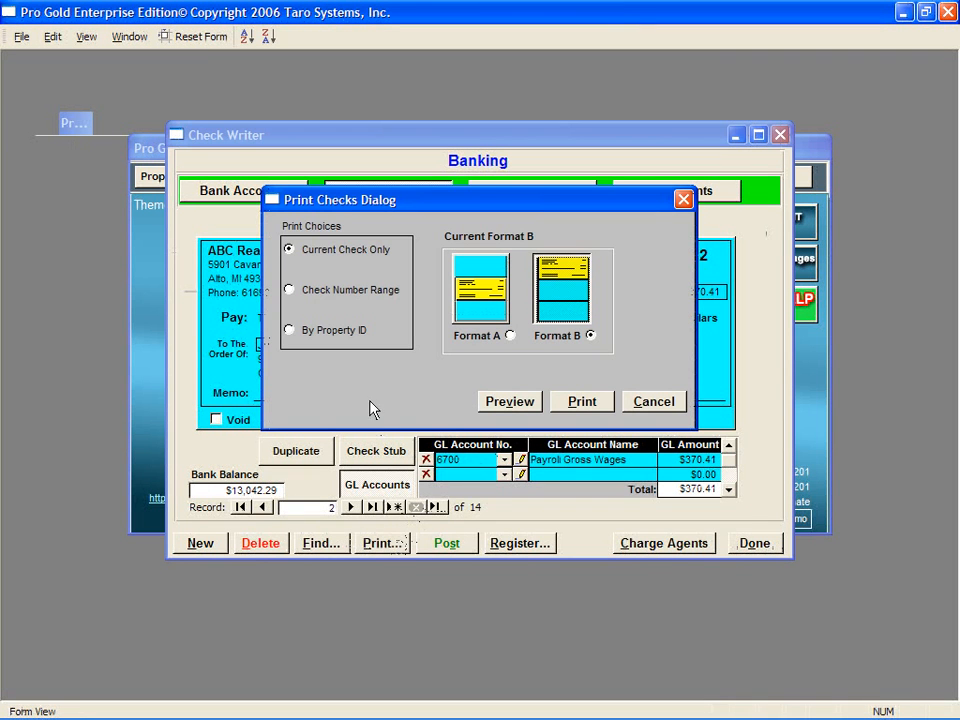
pyautogui.click(290, 292)
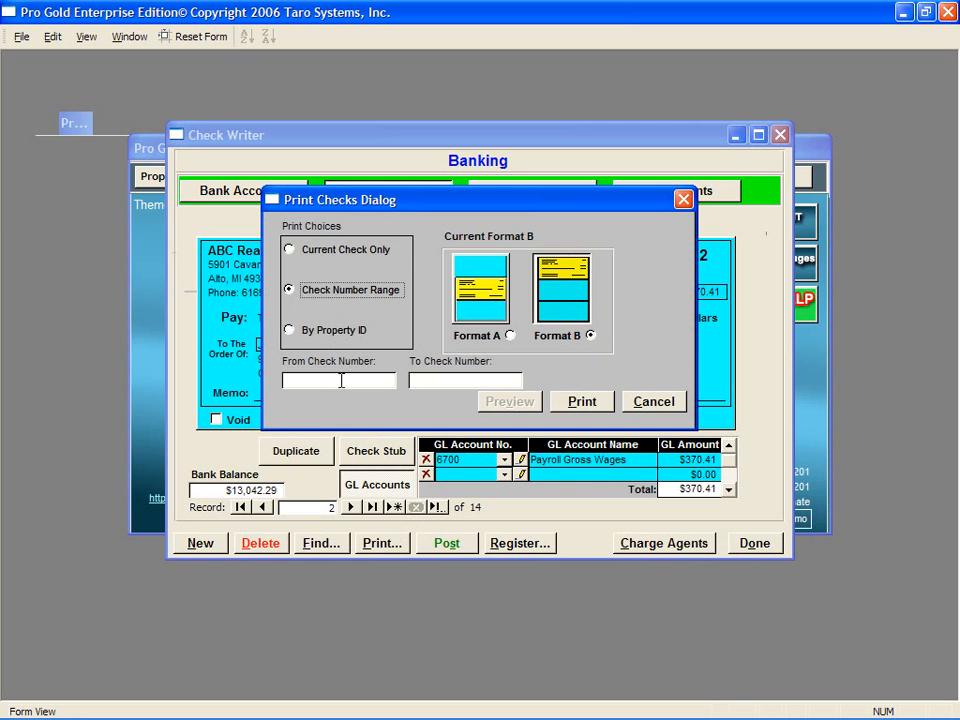
pyautogui.click(298, 255)
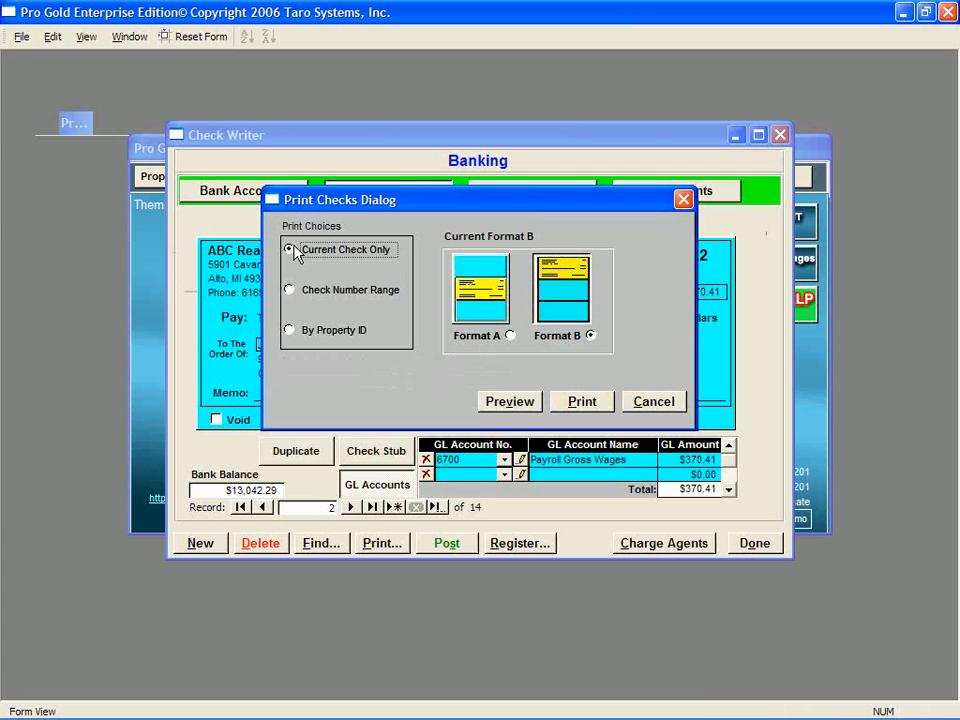
pyautogui.click(653, 402)
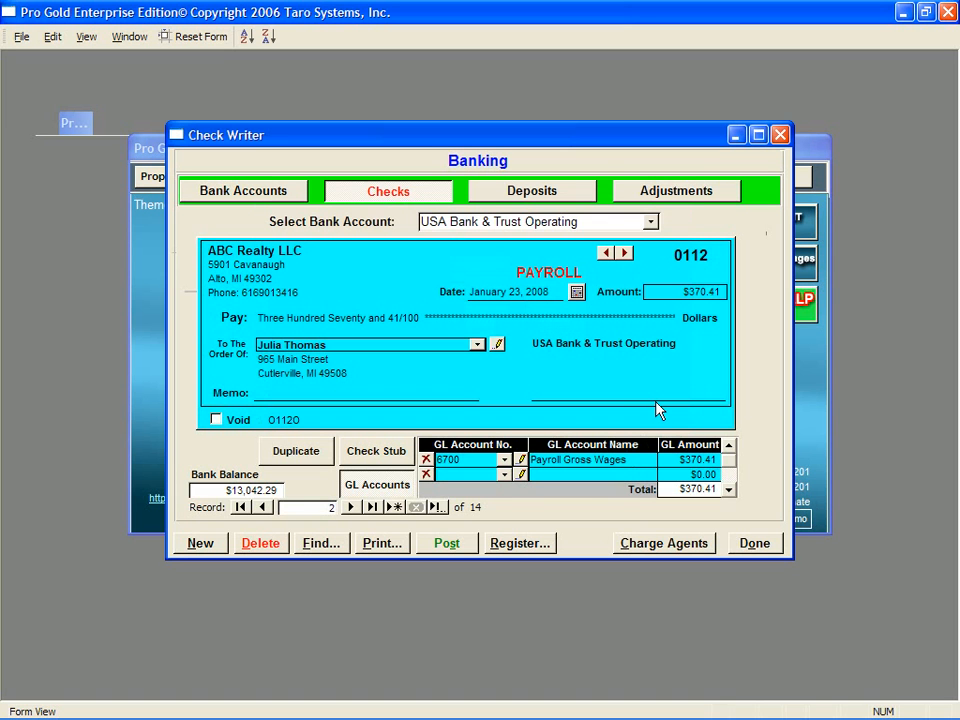
# - Void payroll check 0112 and delete its related GL and payroll entries
pyautogui.click(216, 421)
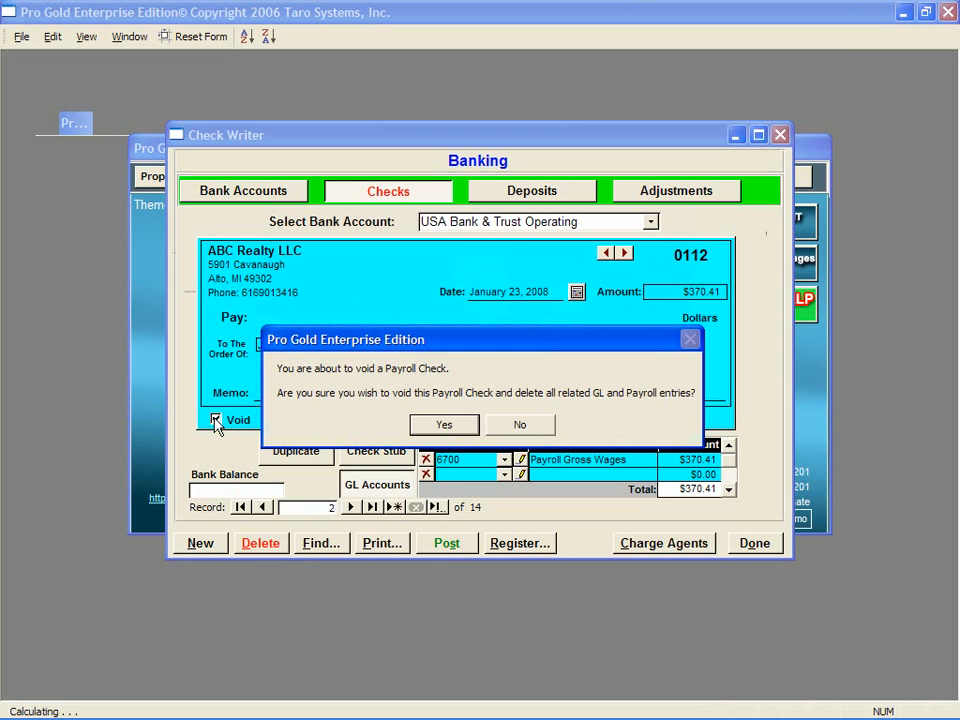
pyautogui.click(432, 424)
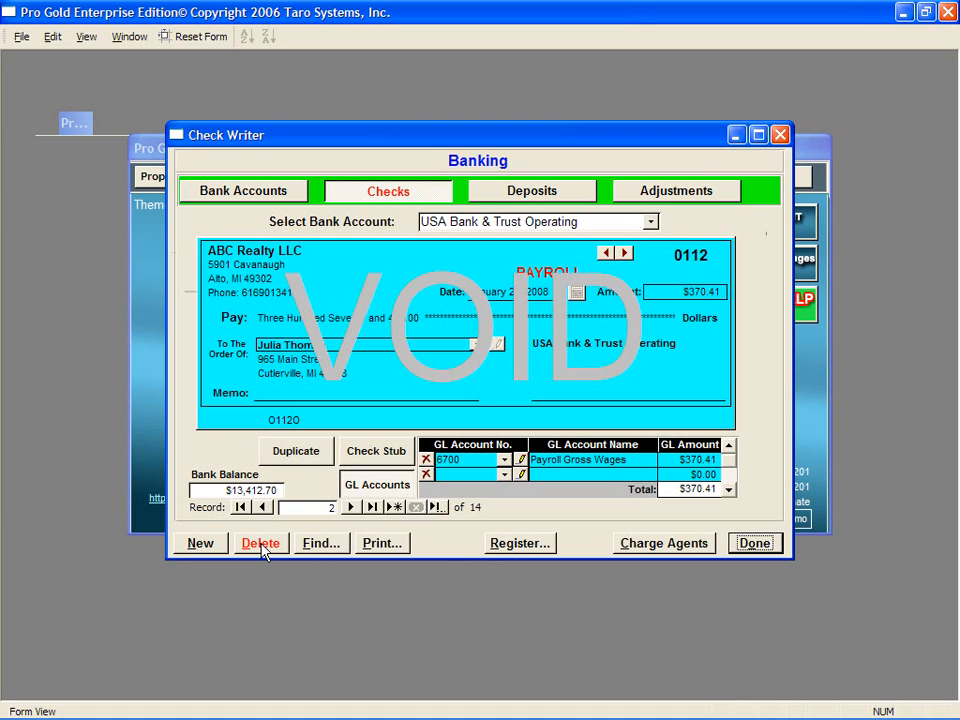
# - Post only Check-113 through the batch posting for the USA Bank & Trust Operating account
pyautogui.click(350, 507)
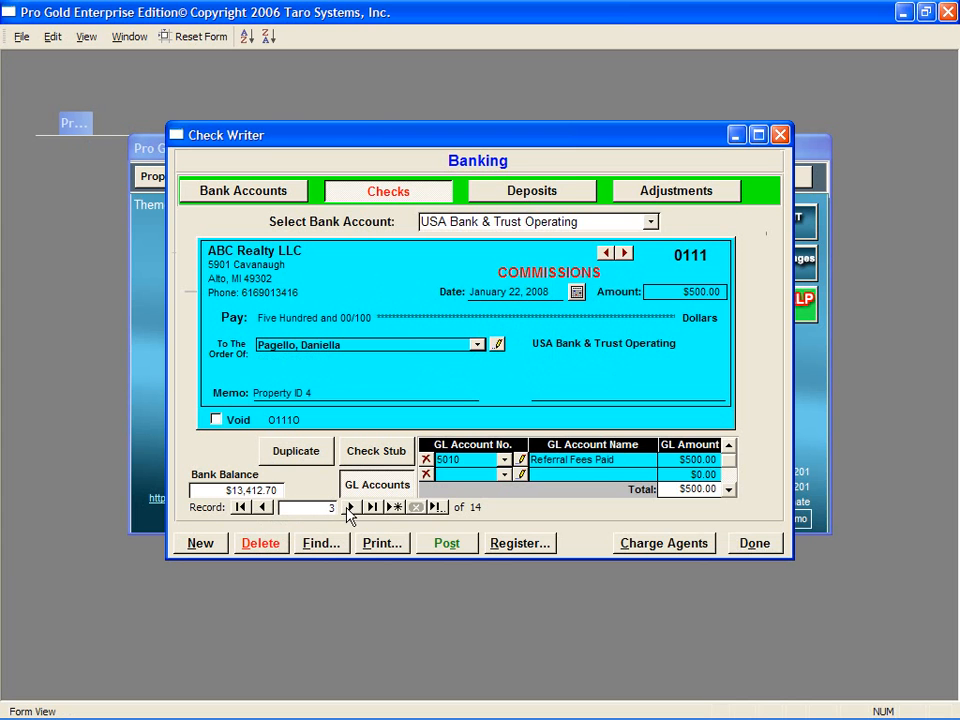
pyautogui.click(440, 543)
pyautogui.click(445, 424)
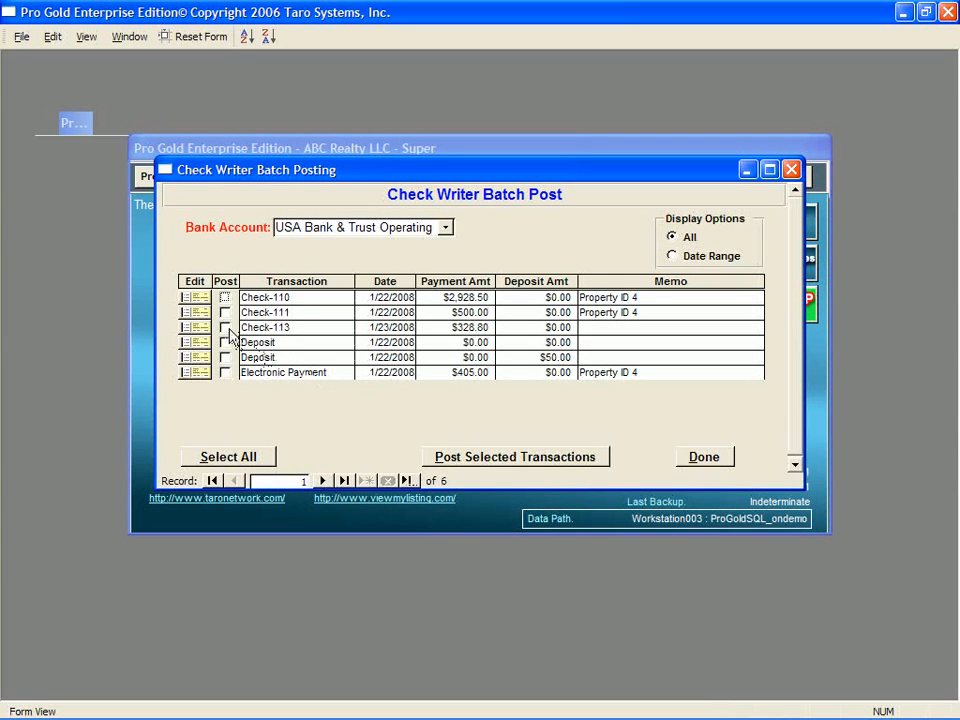
pyautogui.click(225, 328)
pyautogui.click(476, 460)
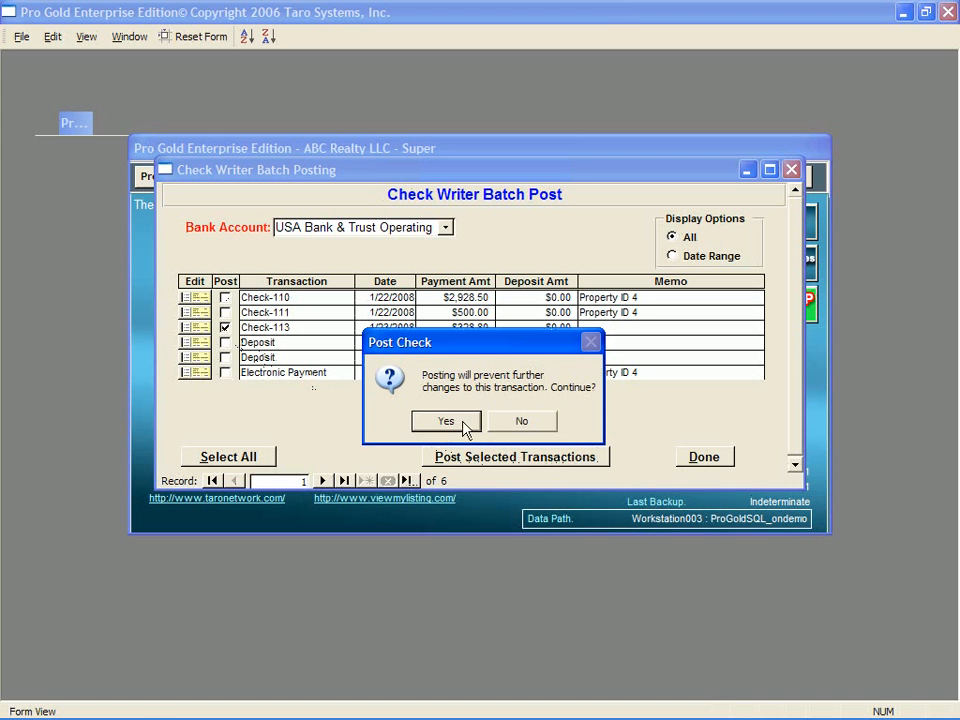
pyautogui.click(446, 421)
pyautogui.click(458, 416)
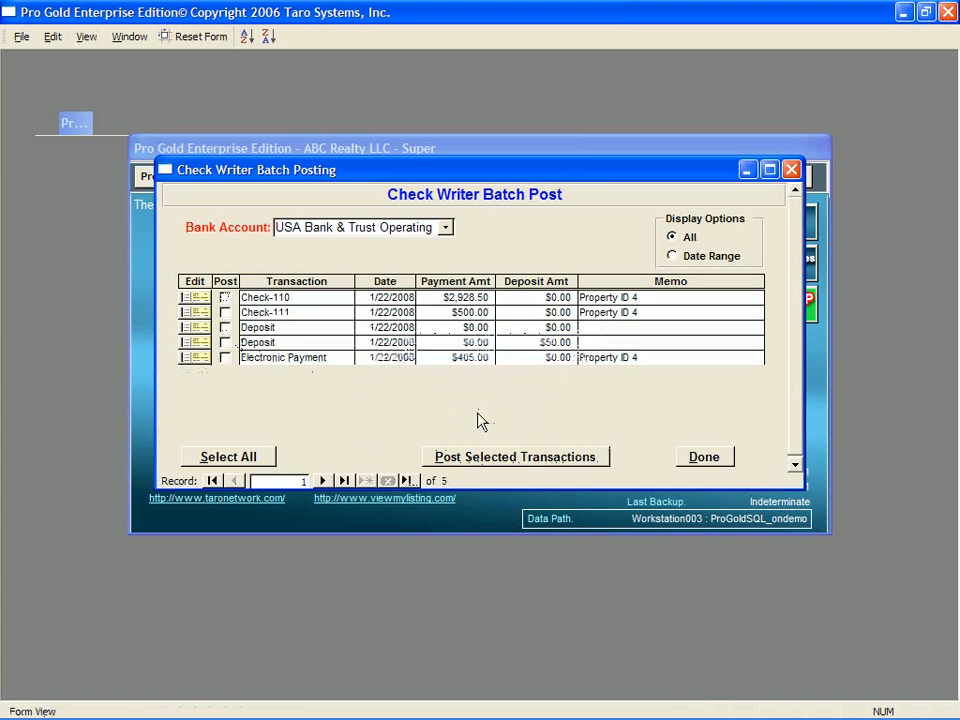
pyautogui.click(698, 458)
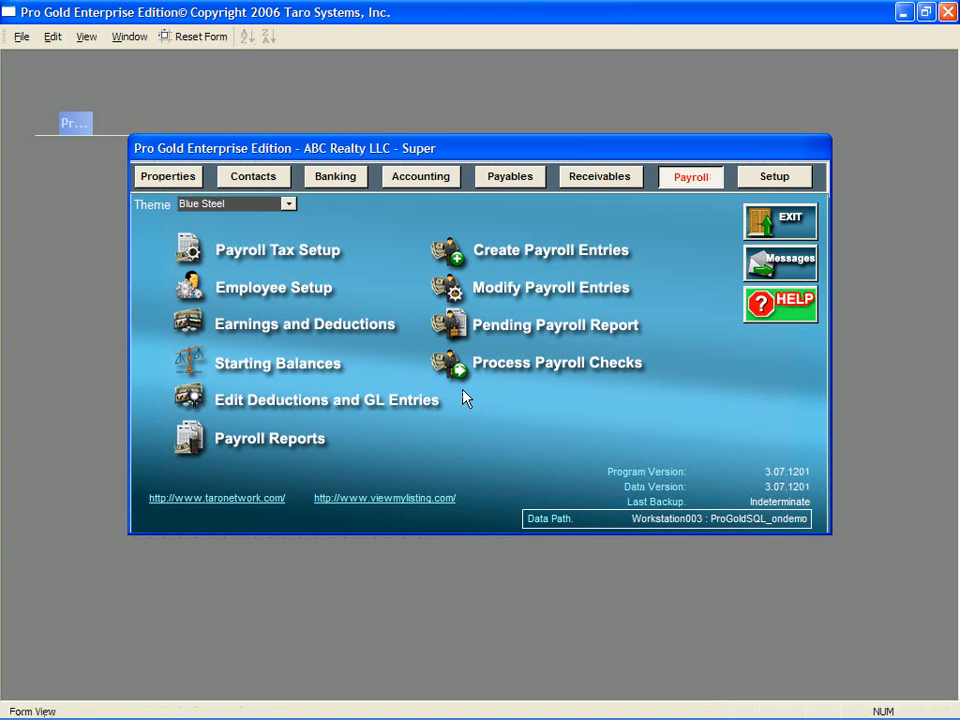
# - Generate a preview of the Payroll Register report for all employees with the date range Today
pyautogui.click(193, 443)
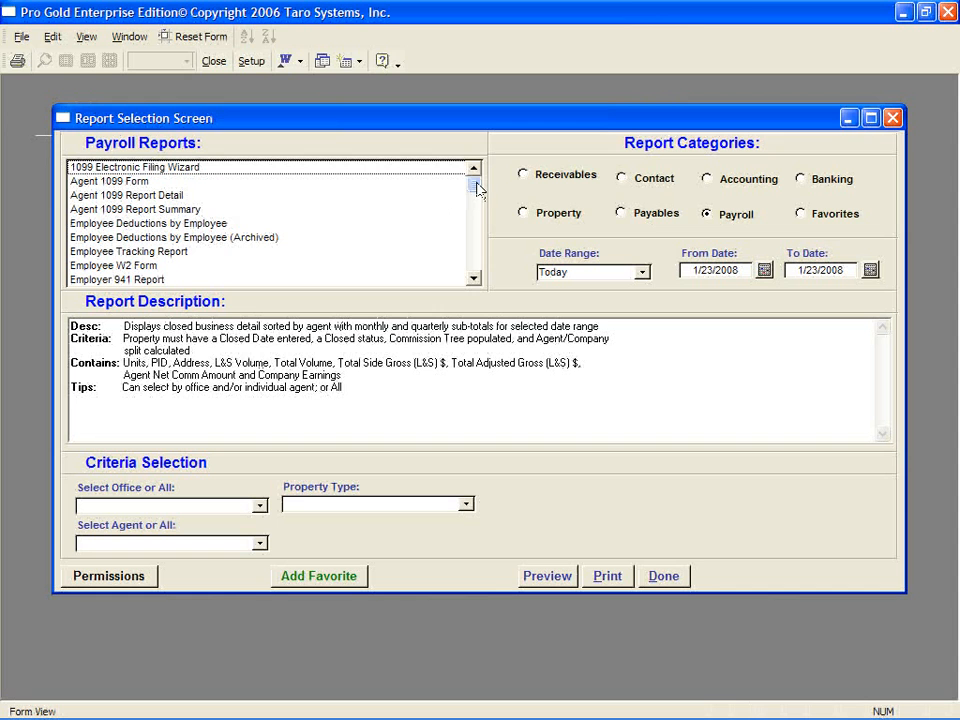
pyautogui.click(476, 246)
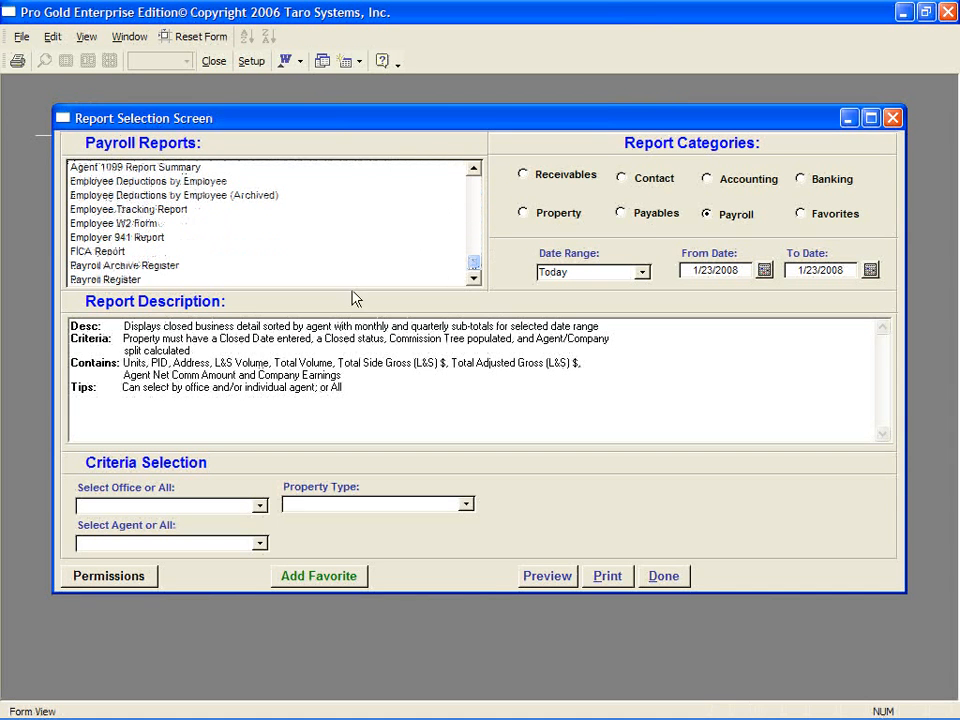
pyautogui.click(135, 283)
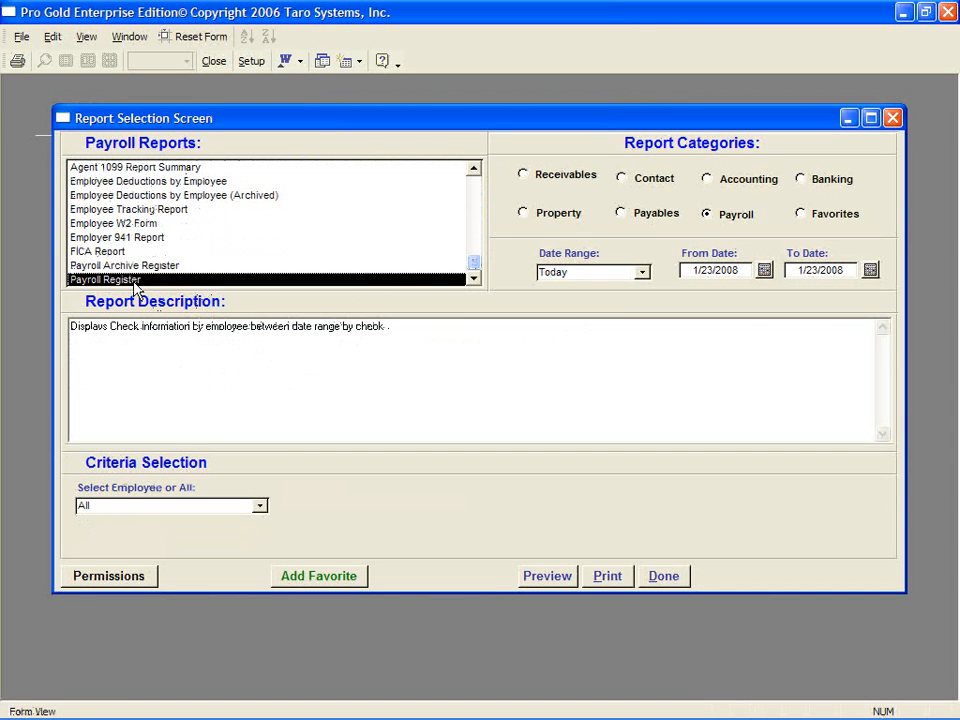
pyautogui.click(634, 273)
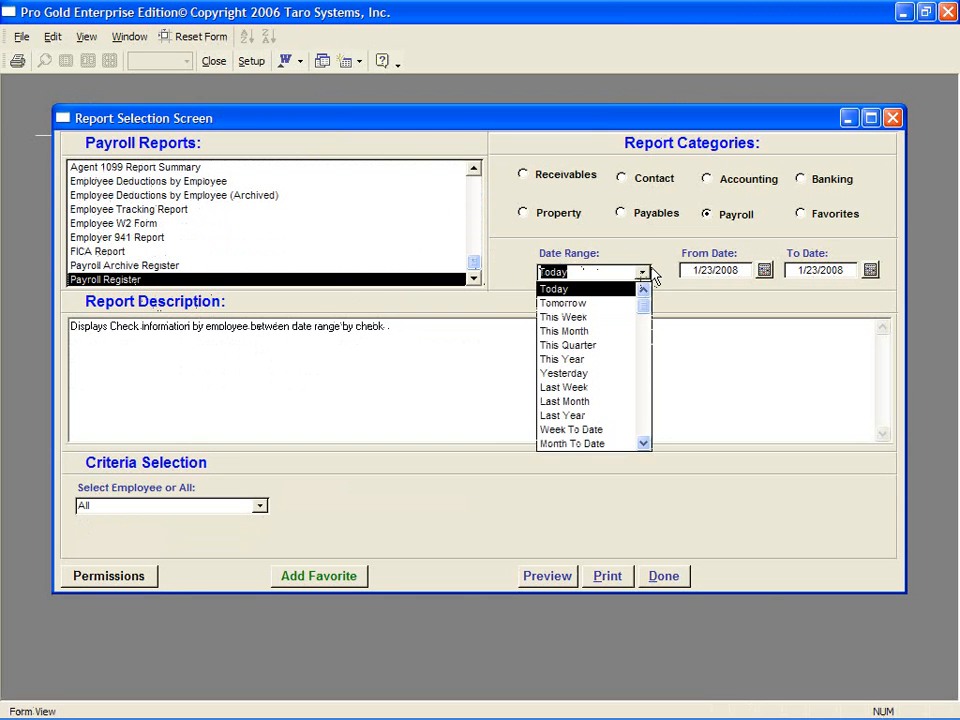
pyautogui.click(678, 278)
pyautogui.click(553, 574)
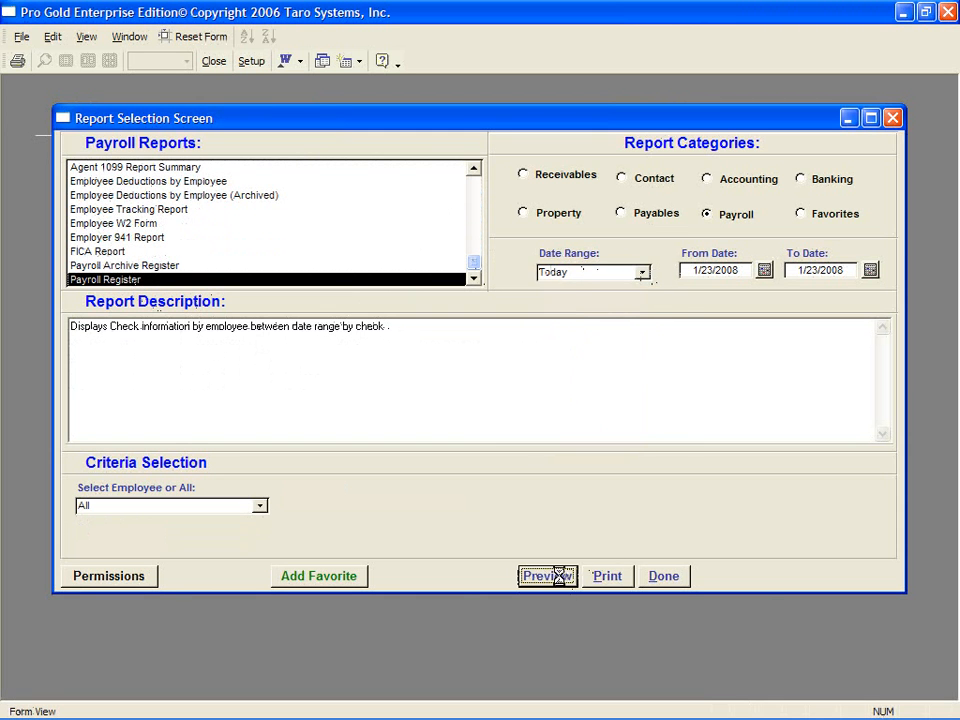
# - Examine both pages of the Payroll Register enlarged to full size, and close the report preview
pyautogui.click(649, 114)
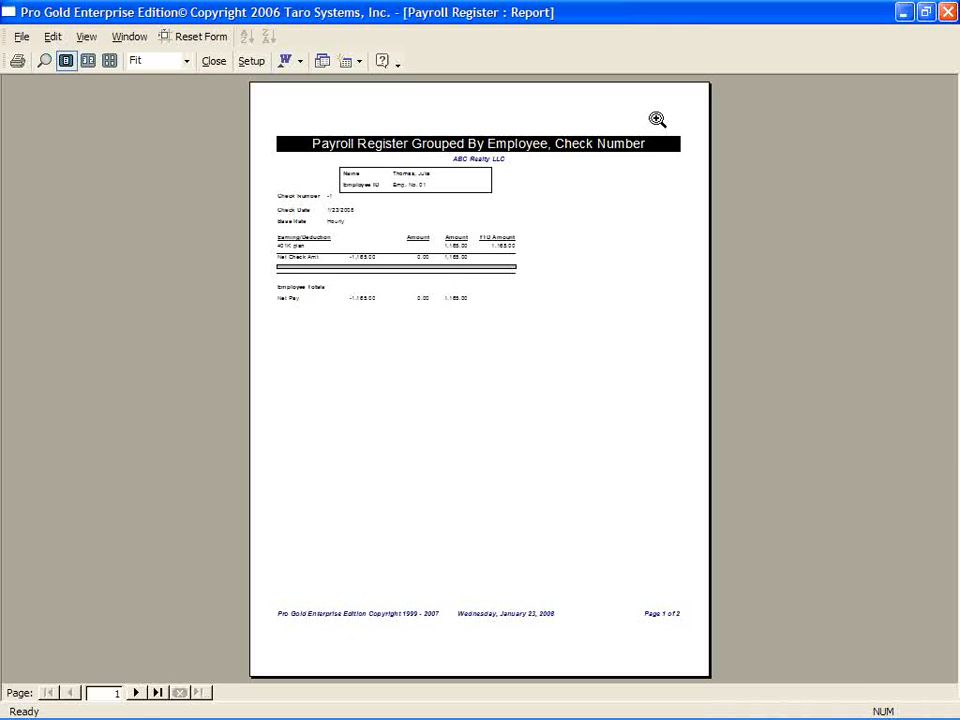
pyautogui.click(487, 301)
pyautogui.scroll(2, 400, 480)
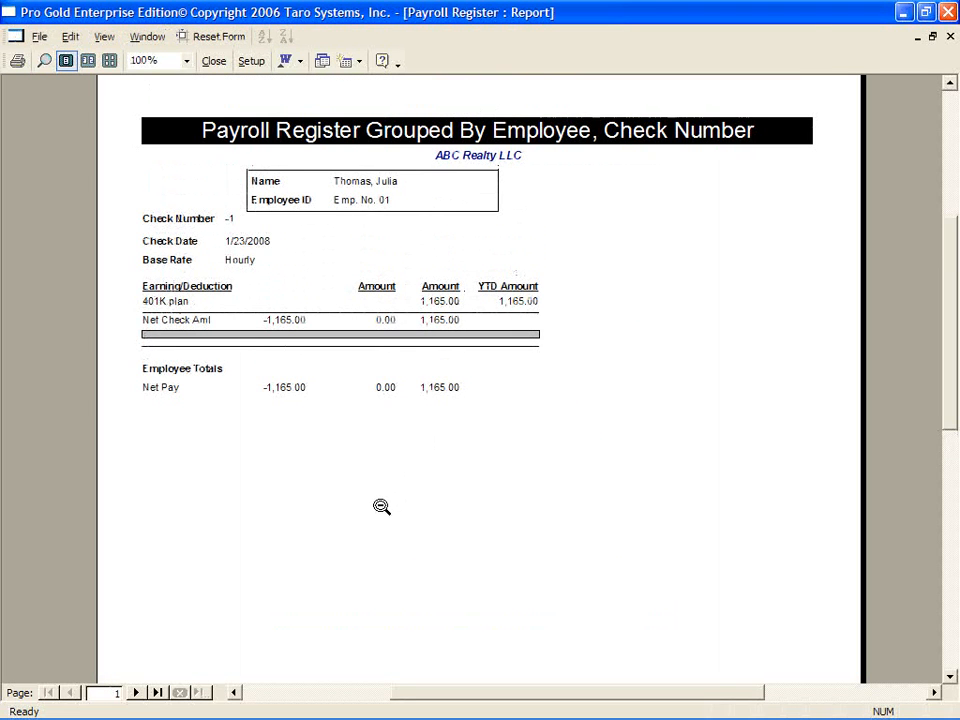
pyautogui.click(137, 693)
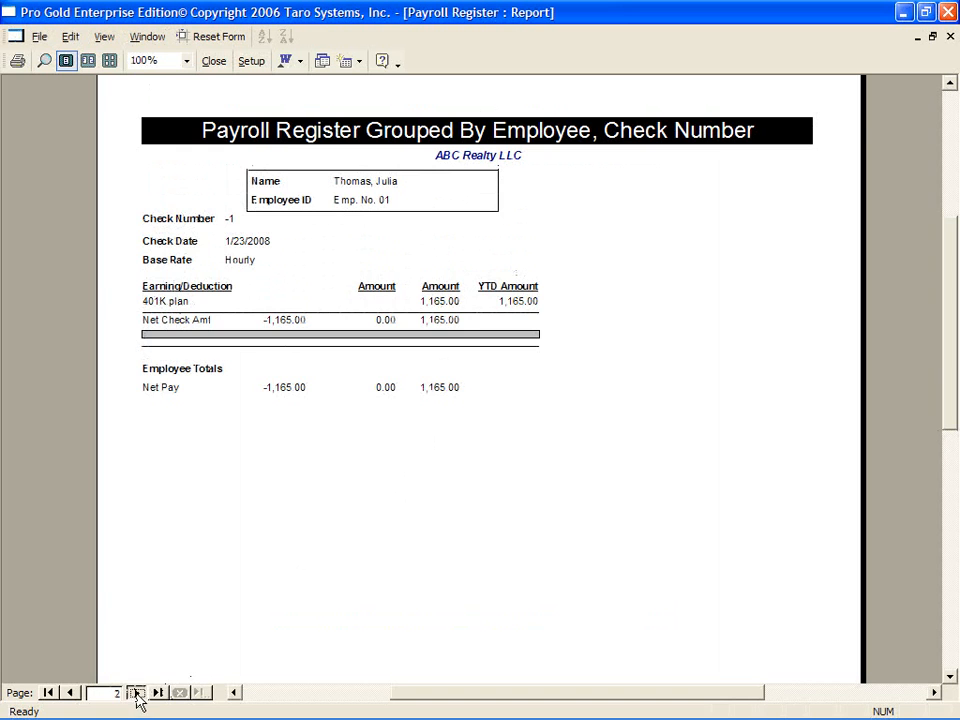
pyautogui.scroll(2, 236, 621)
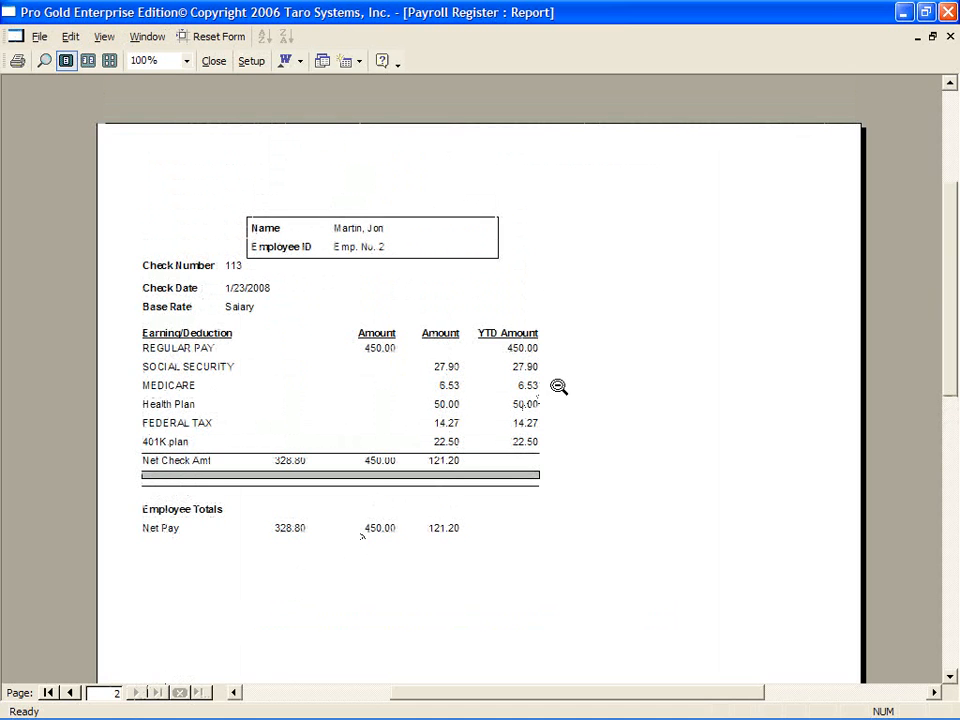
pyautogui.press('Escape')
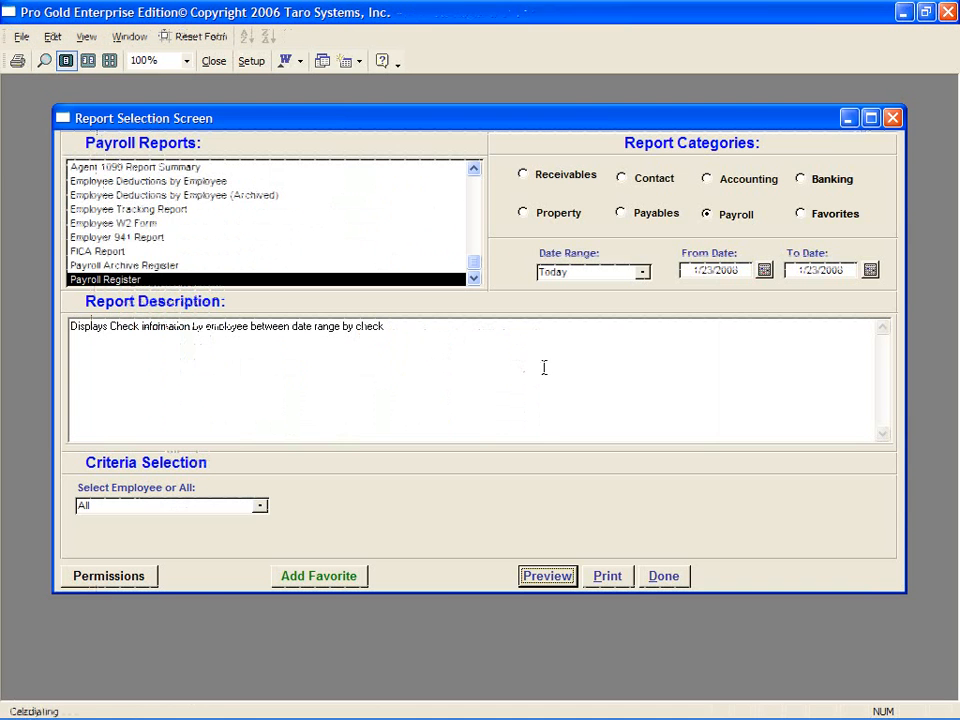
# - Preview the Employee Deductions by Employee report, examine the gross wage and deduction columns, and close it
pyautogui.click(207, 183)
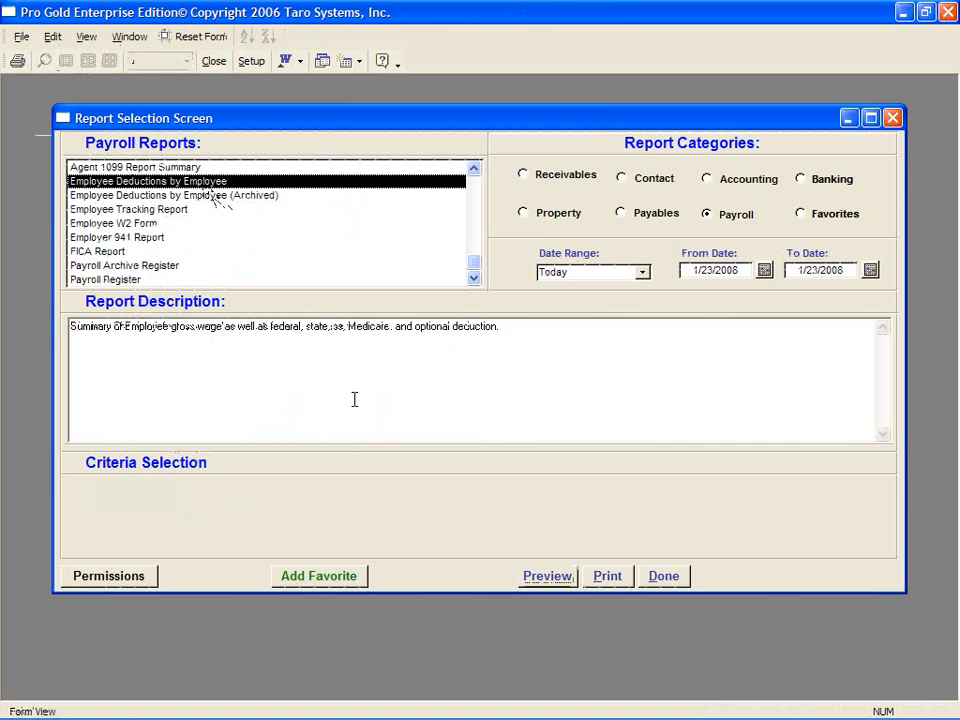
pyautogui.click(547, 576)
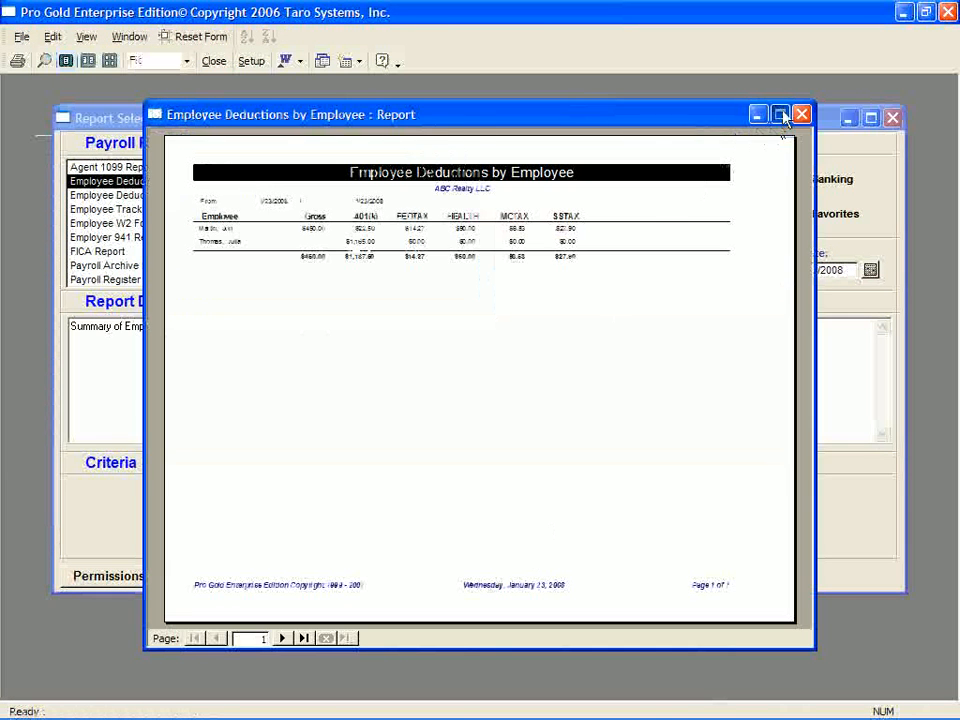
pyautogui.click(780, 114)
pyautogui.click(392, 493)
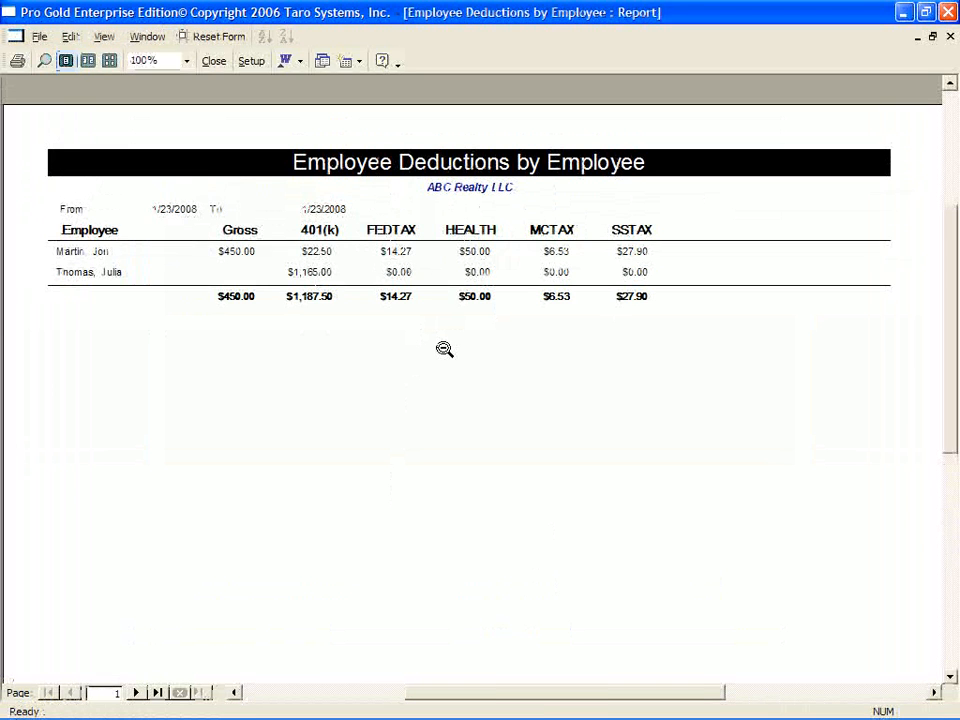
pyautogui.press('Escape')
# - Preview the FICA Report, examine the Social Security, Medicare and income tax totals, and close it
pyautogui.click(108, 252)
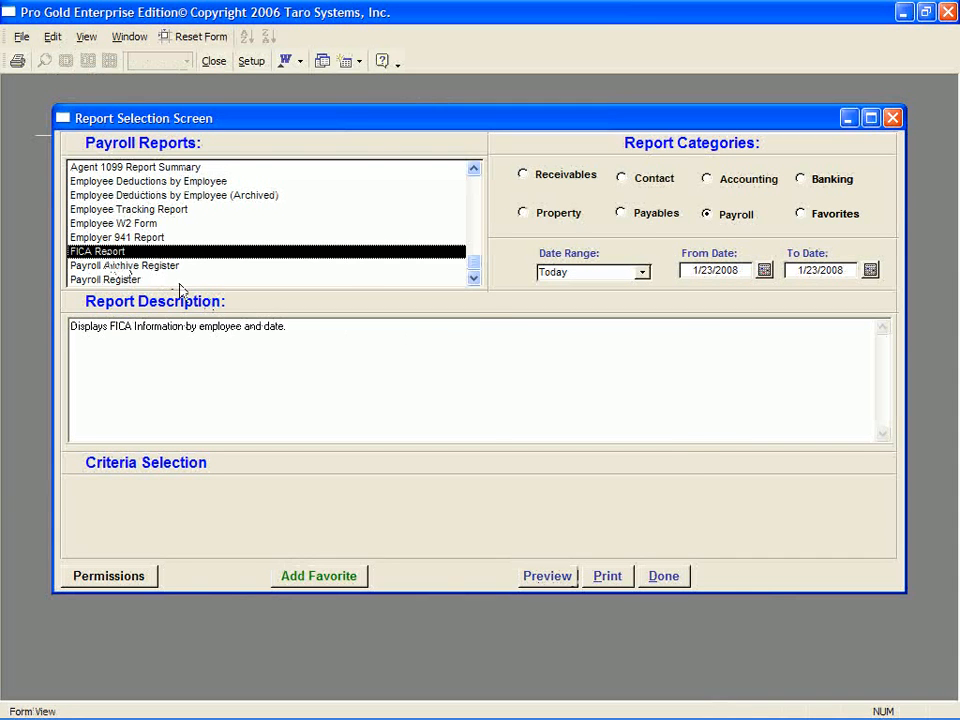
pyautogui.click(540, 582)
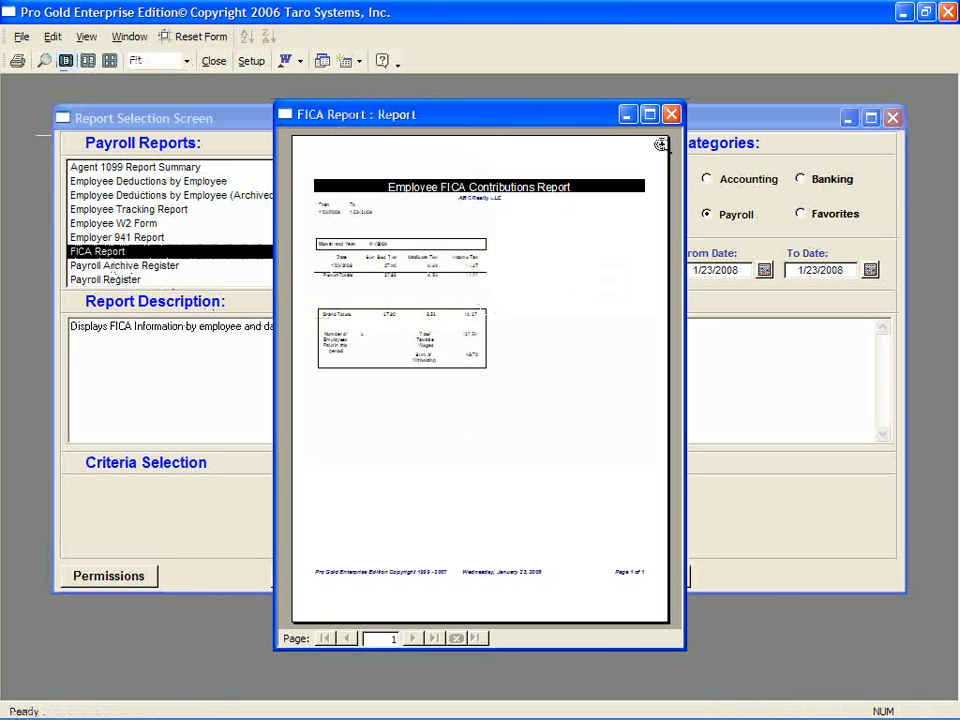
pyautogui.doubleClick(498, 109)
pyautogui.click(443, 405)
pyautogui.scroll(3, 397, 518)
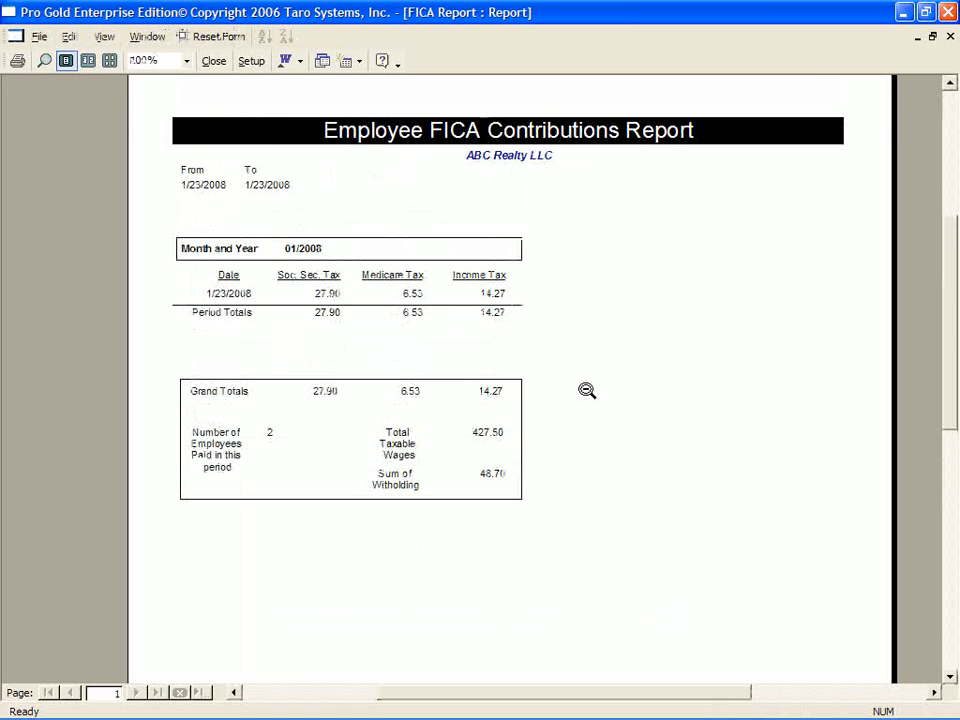
pyautogui.press('Escape')
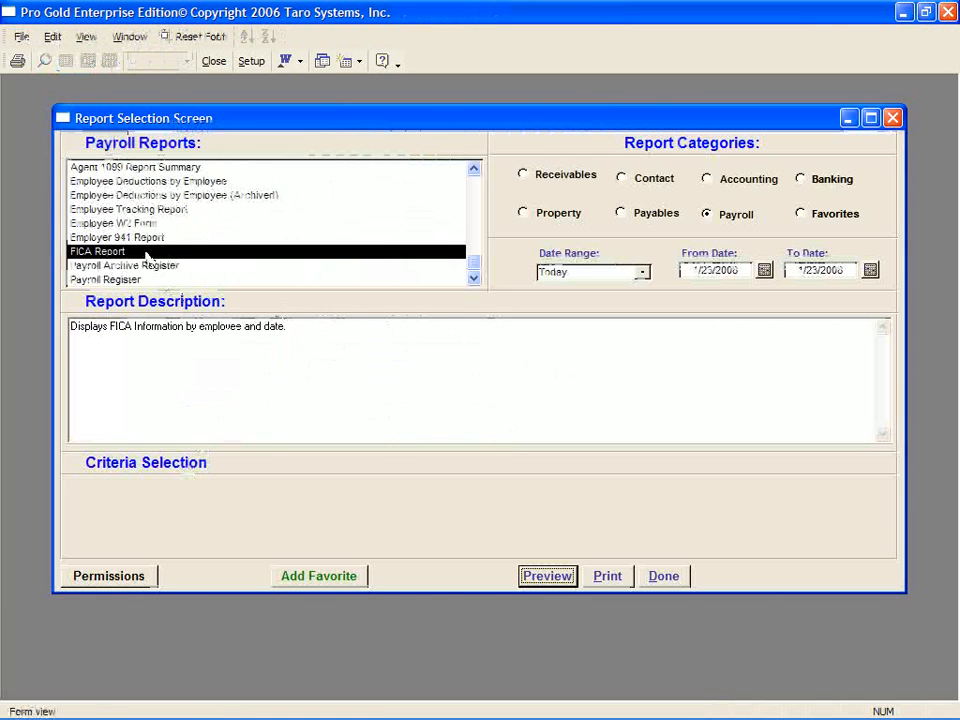
# - Read the Employee W2 Form description, and preview the Employer 941 Report to examine the January liabilities
pyautogui.click(143, 224)
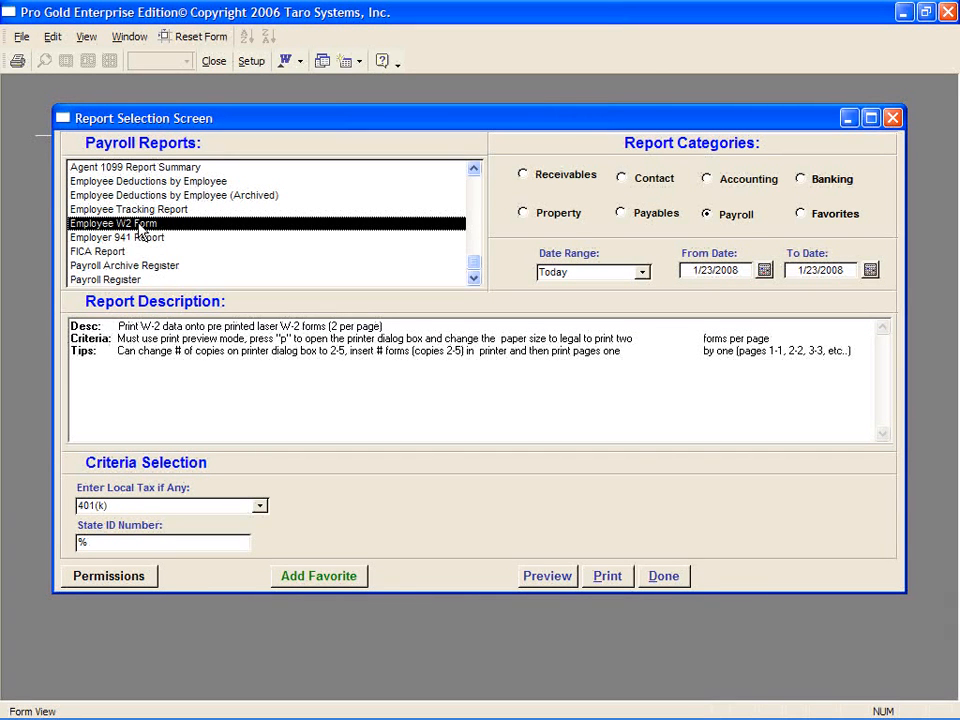
pyautogui.click(128, 240)
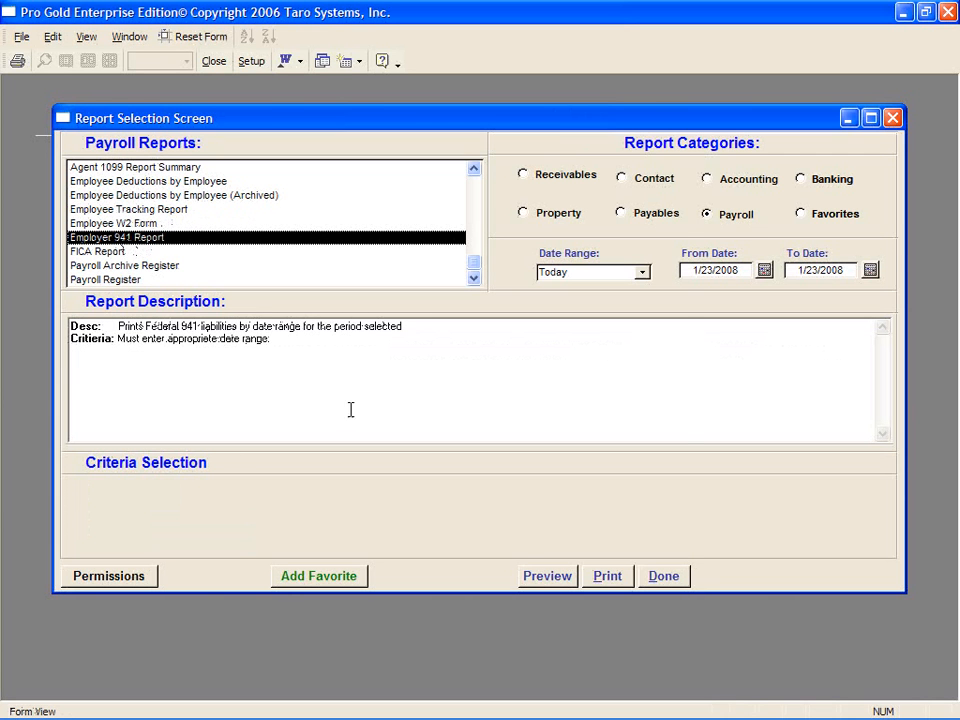
pyautogui.click(555, 576)
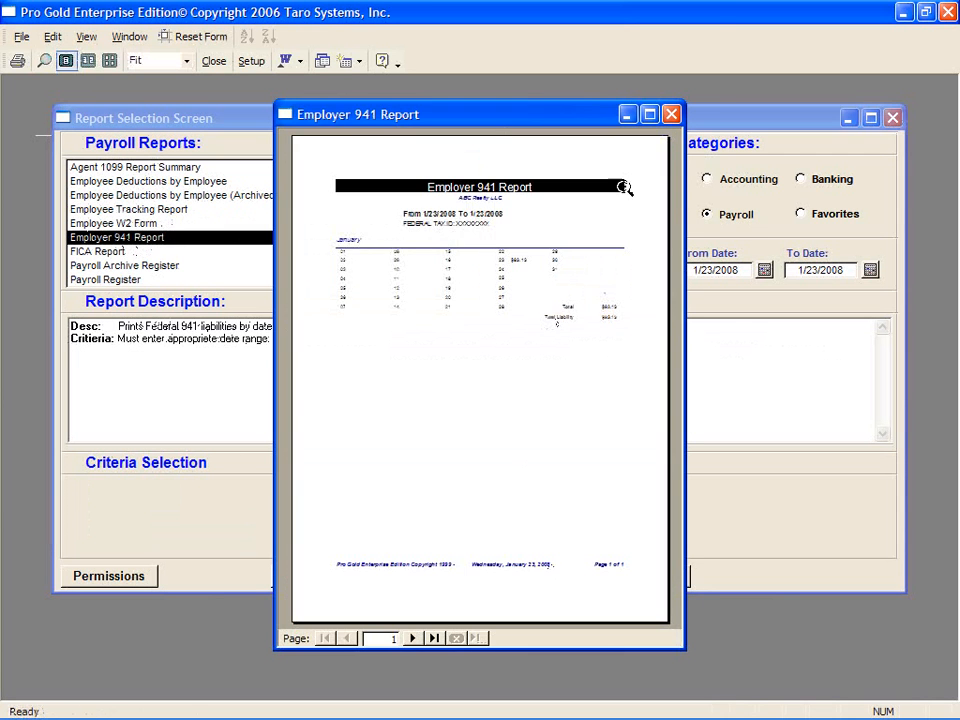
pyautogui.click(648, 114)
pyautogui.click(420, 348)
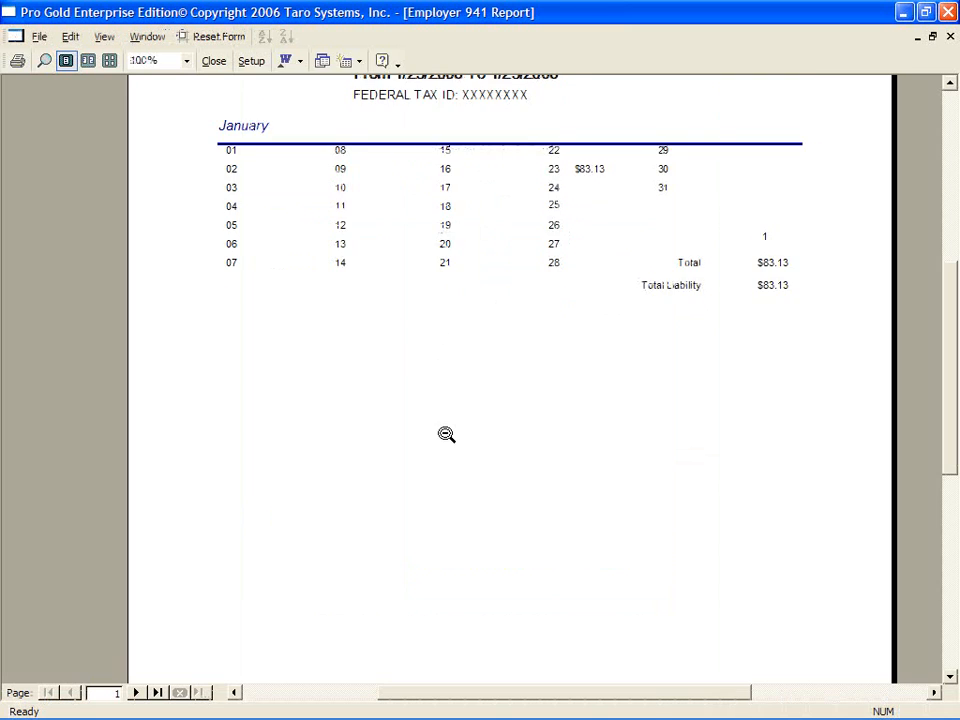
pyautogui.scroll(1, 446, 435)
pyautogui.press('Escape')
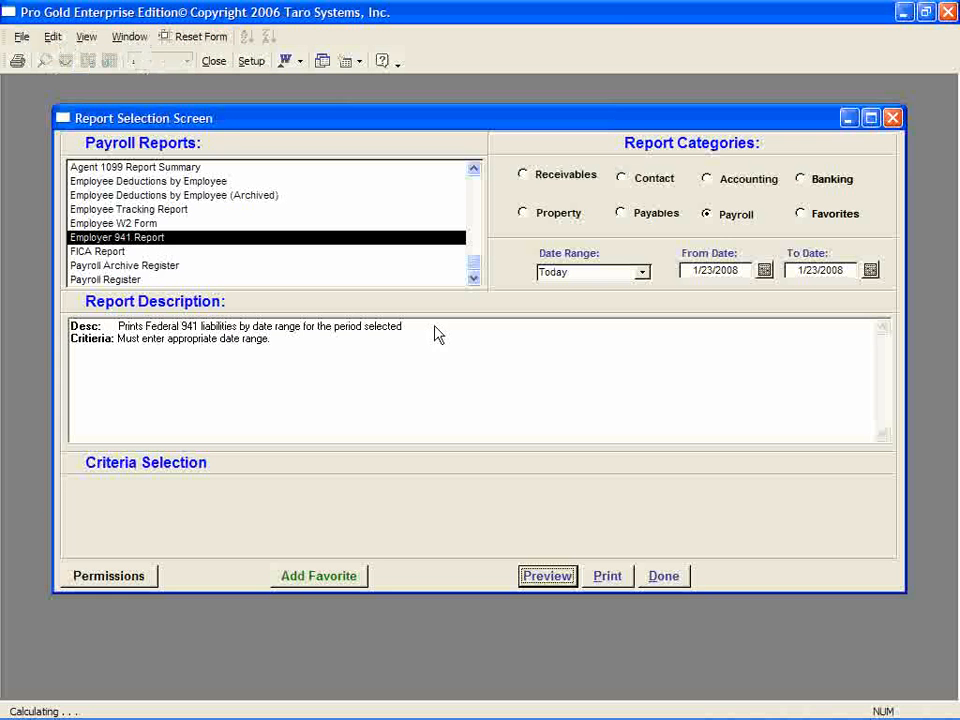
# - Read the descriptions of the 1099 Electronic Filing Wizard and the Agent 1099 form, detail and summary reports, and leave the report selection
pyautogui.scroll(1, 480, 250)
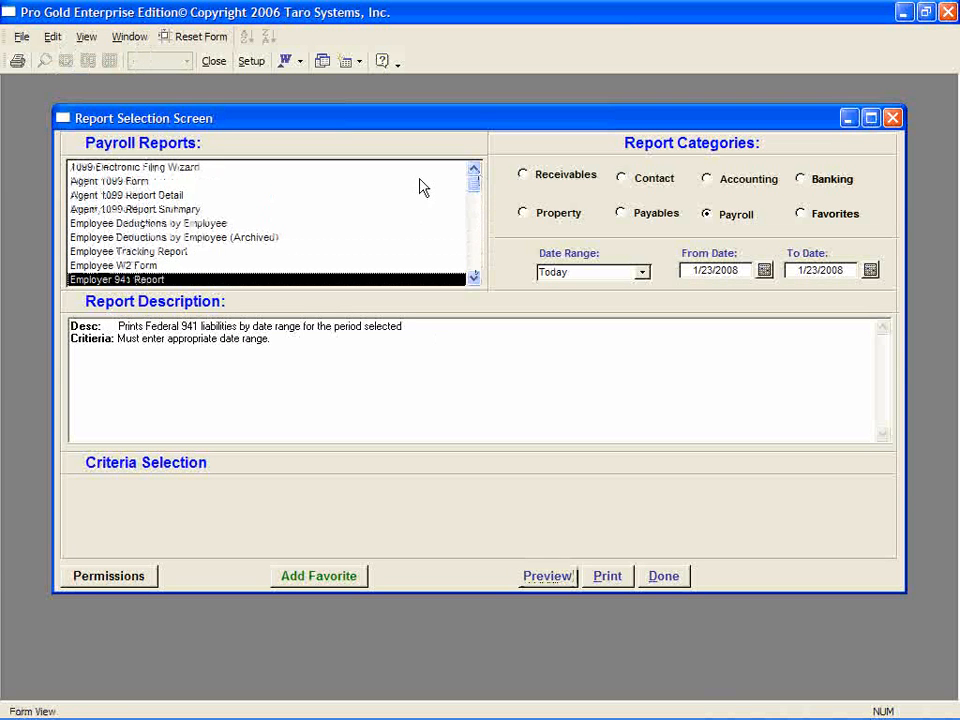
pyautogui.click(150, 167)
pyautogui.click(147, 183)
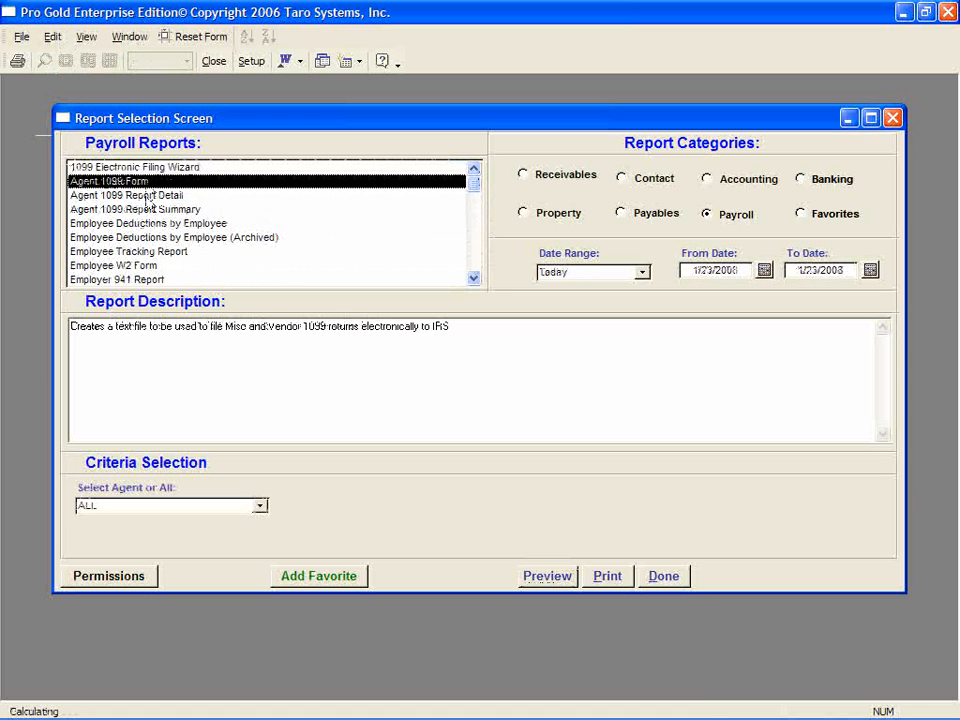
pyautogui.click(149, 196)
pyautogui.click(150, 210)
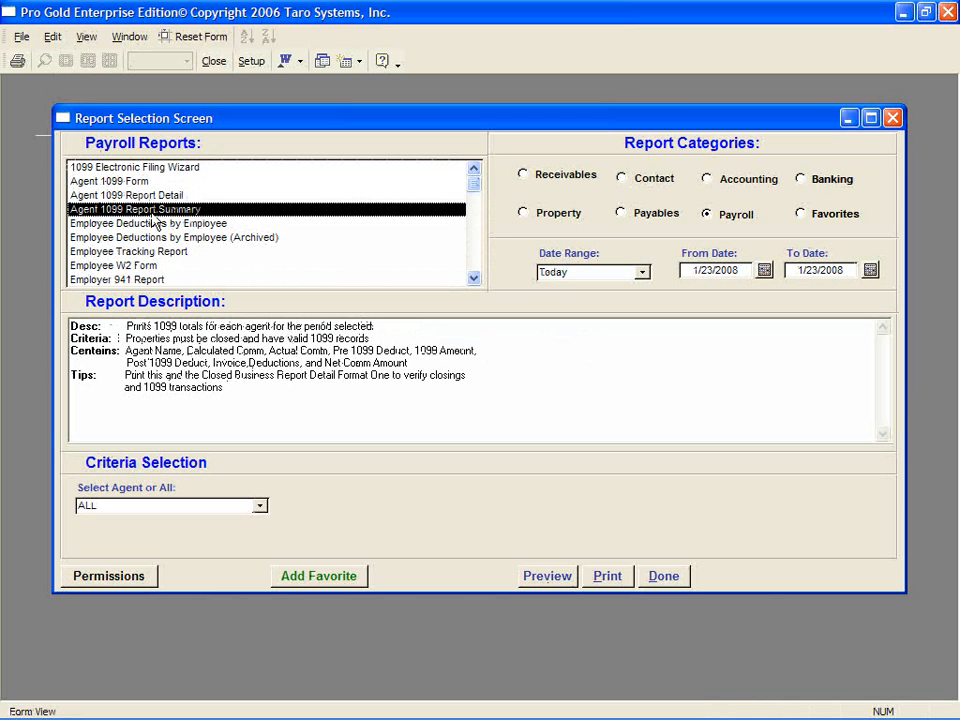
pyautogui.click(658, 576)
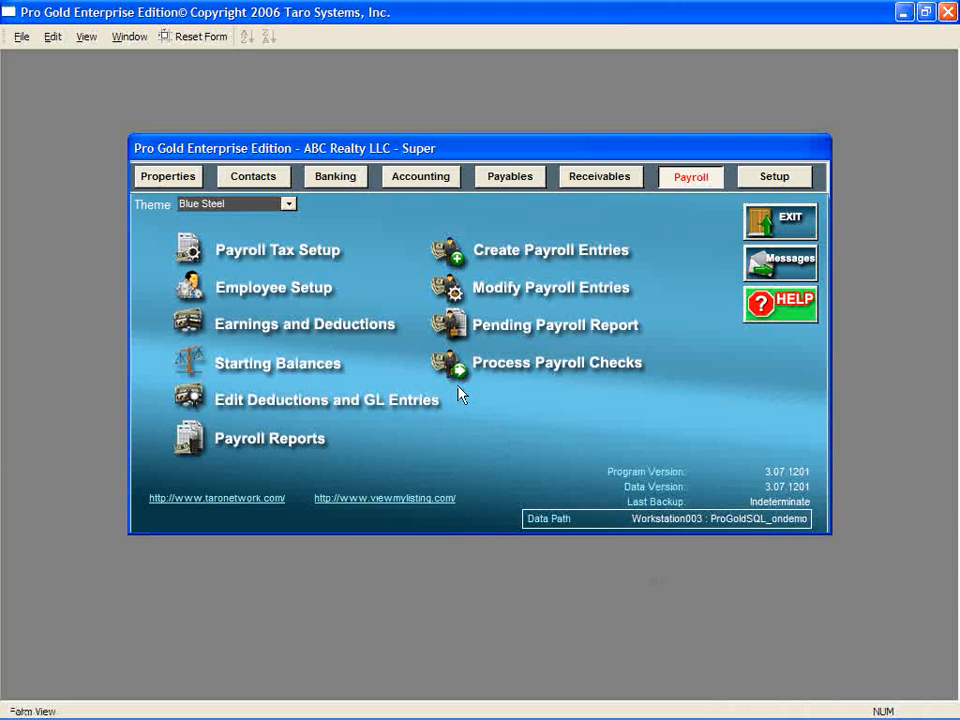